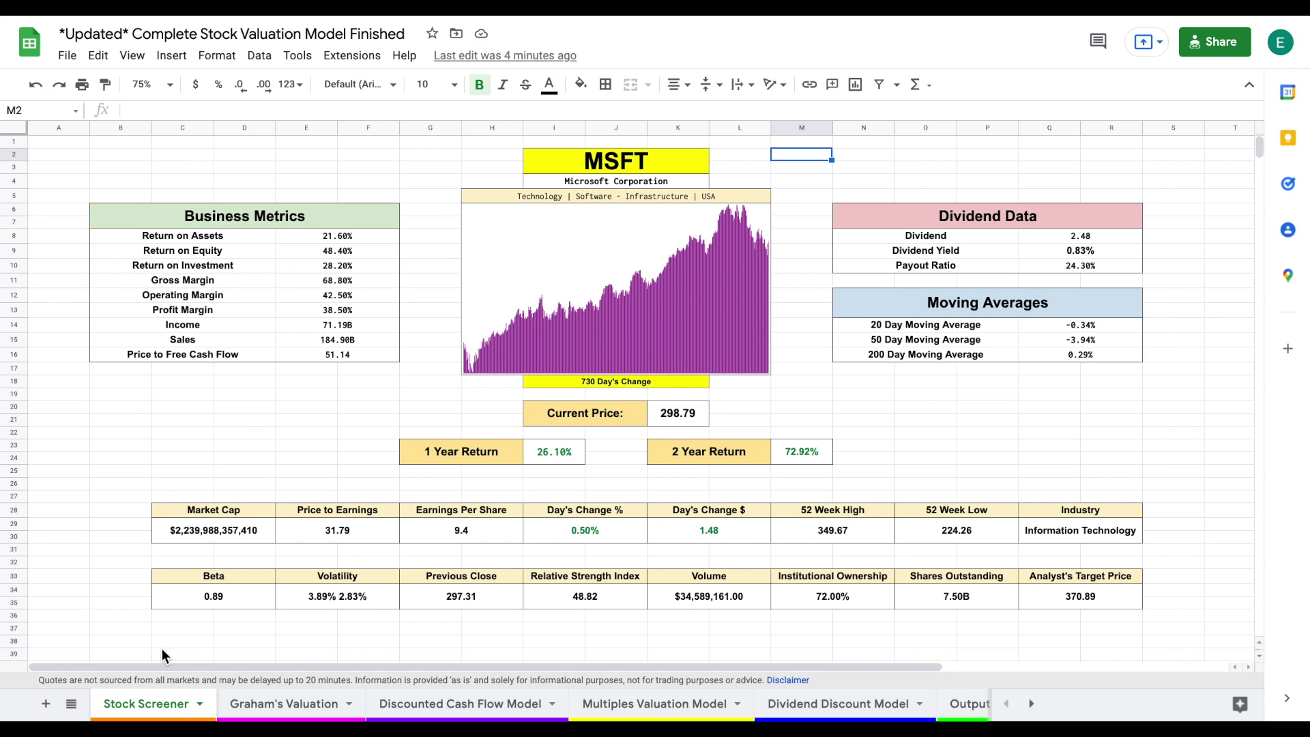
Look through the Graham's Valuation, Discounted Cash Flow, Multiples Valuation, Dividend Discount and Output sheets, returning to the Stock Screener
{"action": "left_click", "coordinate": [282, 699]}
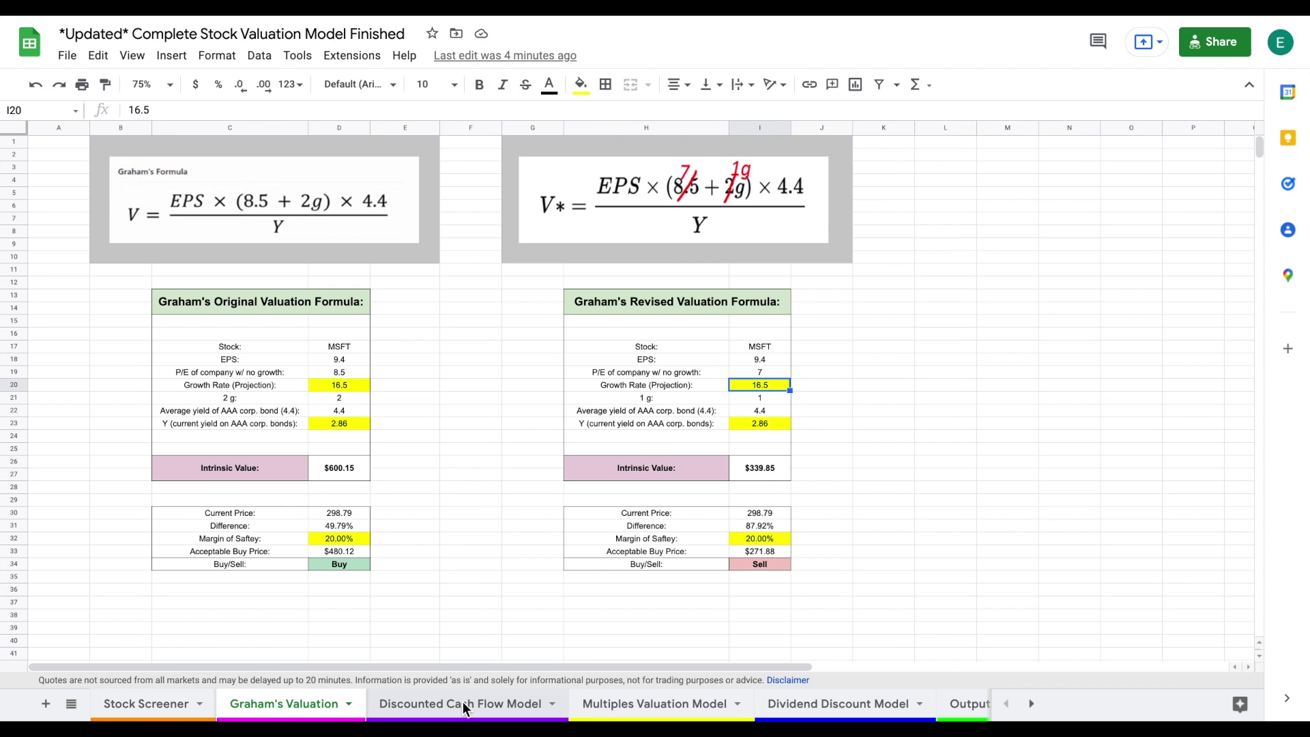
{"action": "left_click", "coordinate": [462, 702]}
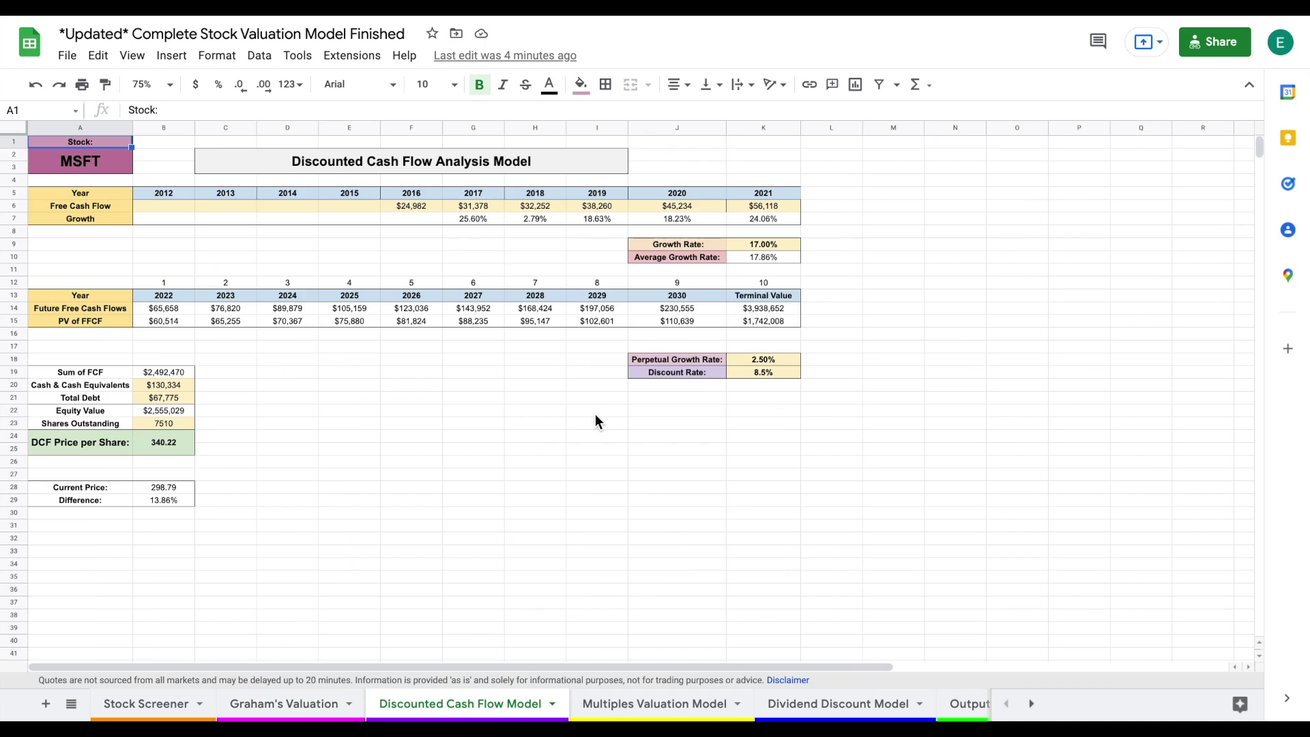
{"action": "left_click", "coordinate": [679, 700]}
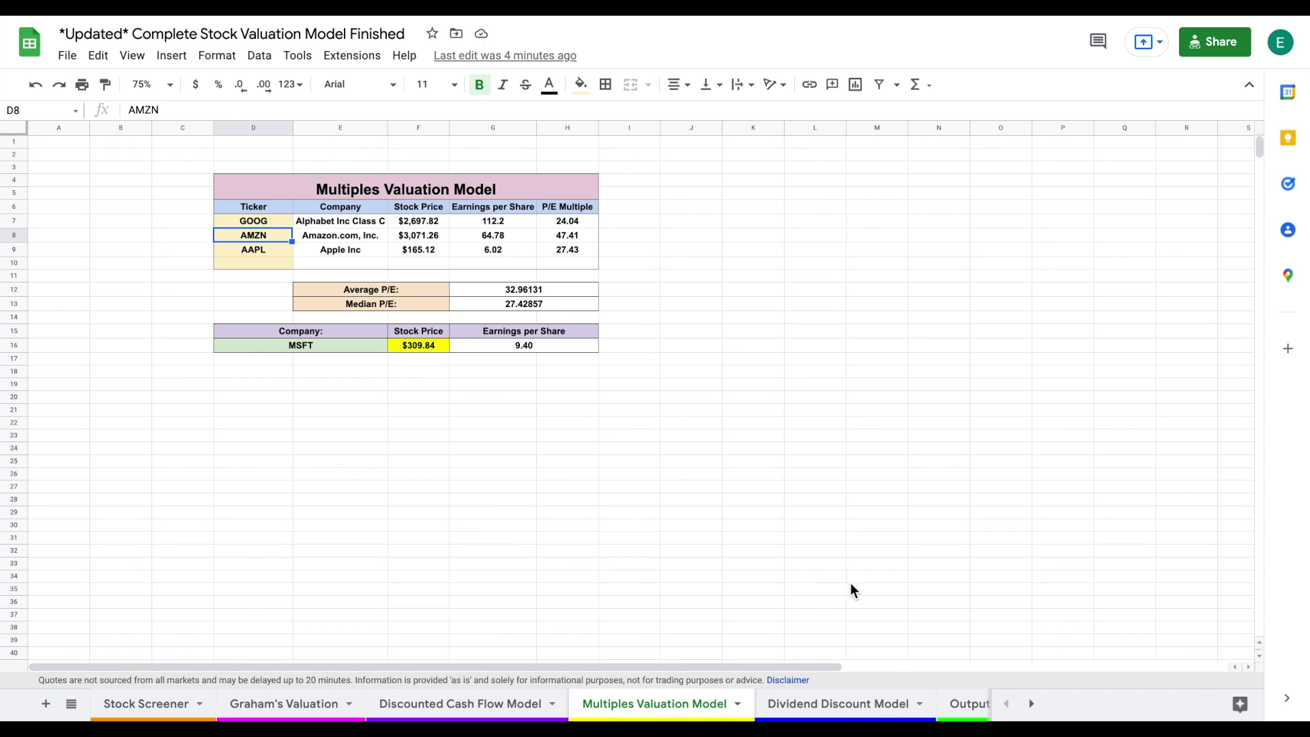
{"action": "left_click", "coordinate": [873, 709]}
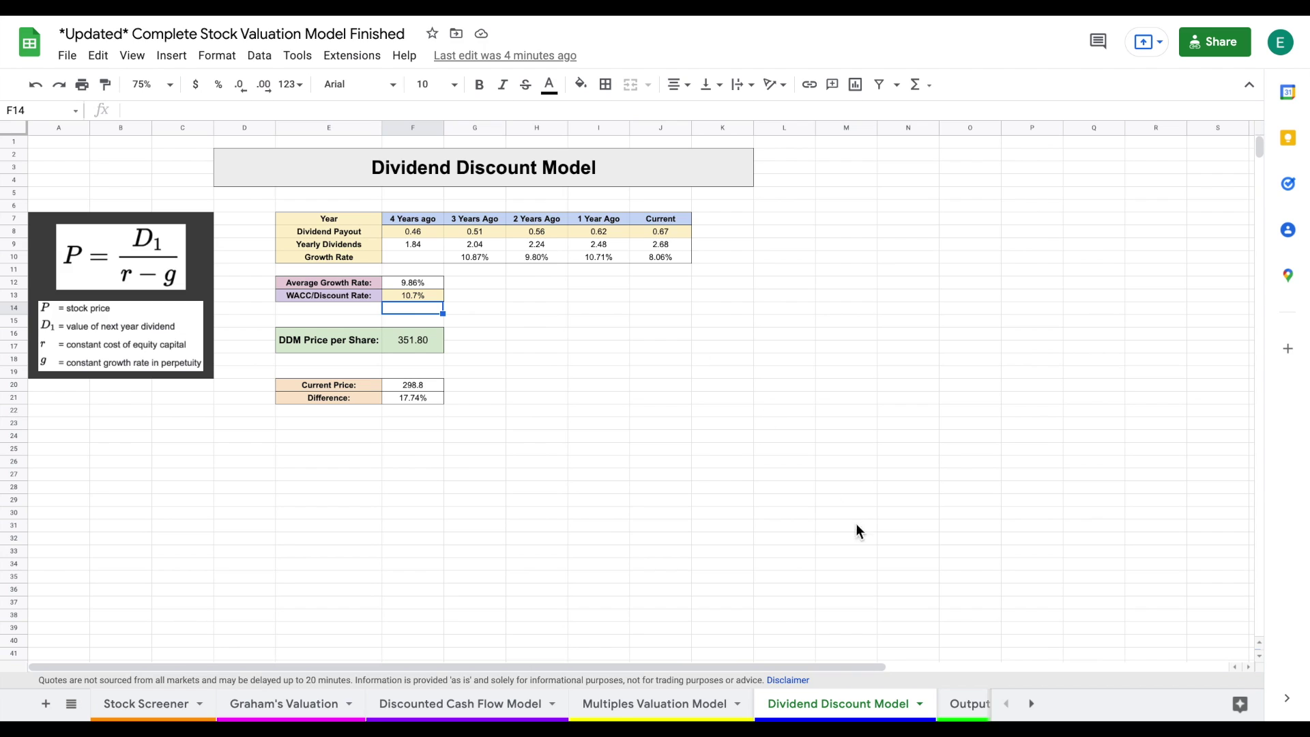
{"action": "left_click", "coordinate": [963, 705]}
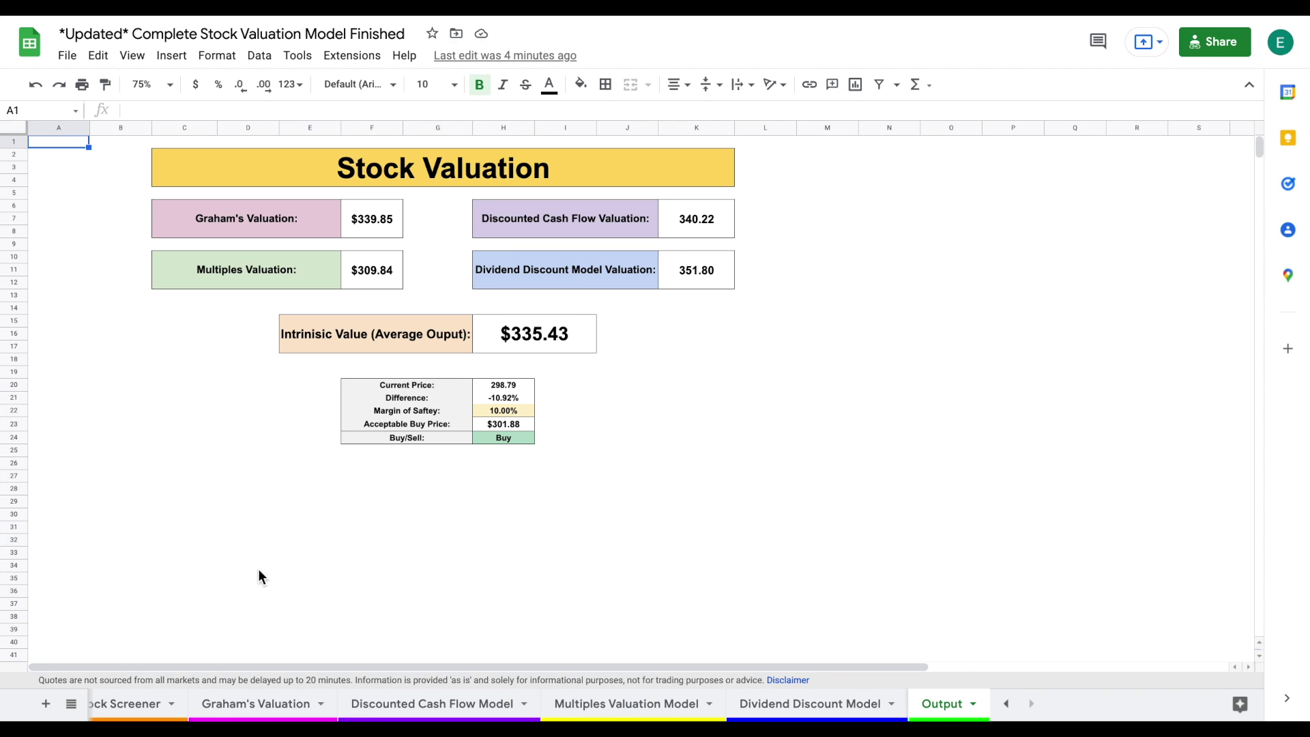
{"action": "left_click", "coordinate": [128, 703]}
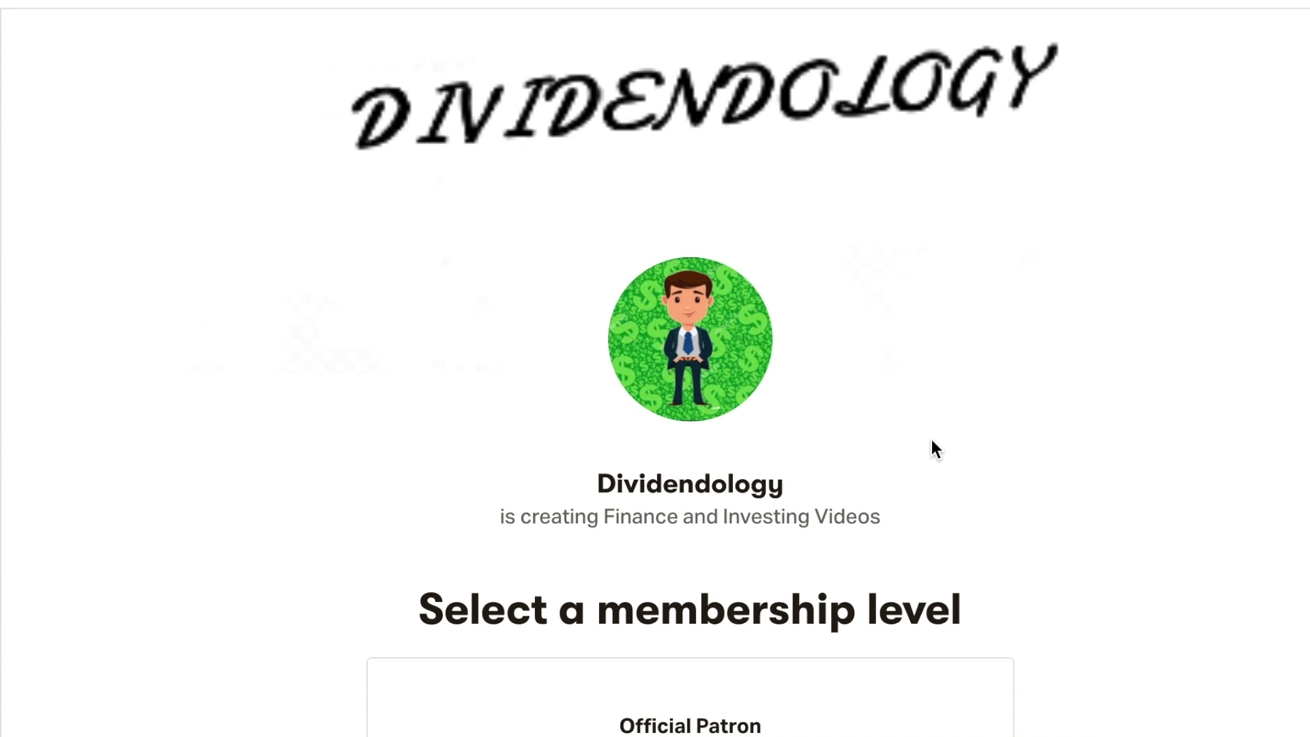
Look through the membership levels on the Dividendology membership page
{"action": "scroll", "coordinate": [931, 439], "scroll_direction": "down", "scroll_amount": 4}
{"action": "scroll", "coordinate": [932, 440], "scroll_direction": "down", "scroll_amount": 5}
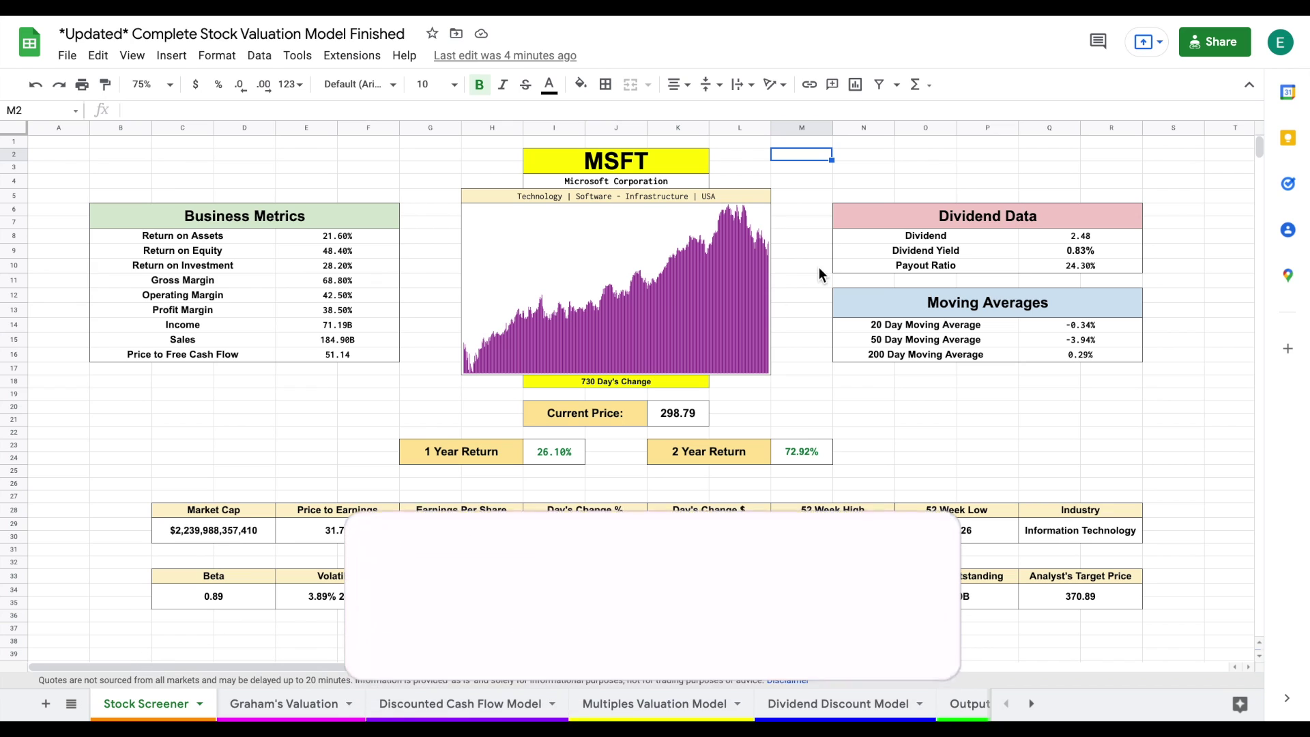
Set the Stock Screener's ticker to AAPL
{"action": "left_click", "coordinate": [663, 163]}
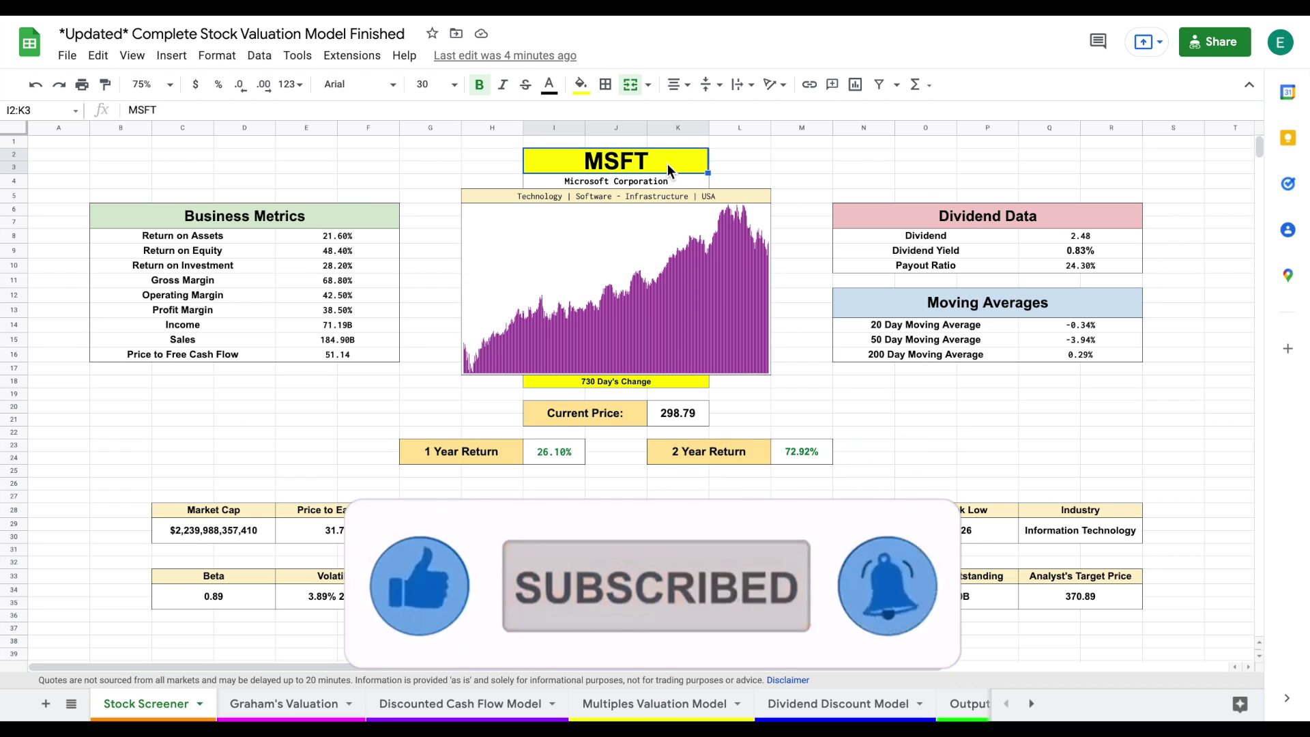
{"action": "type", "text": "AAPL"}
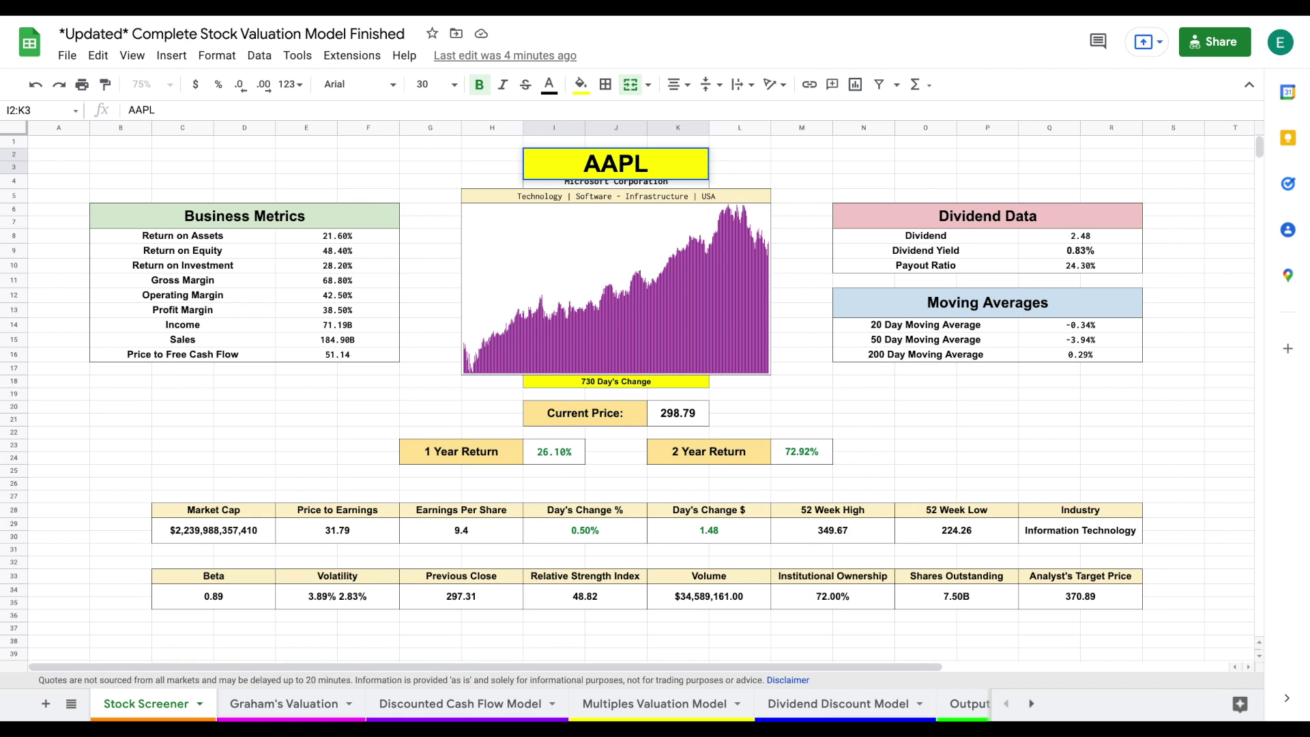
{"action": "key", "text": "Return"}
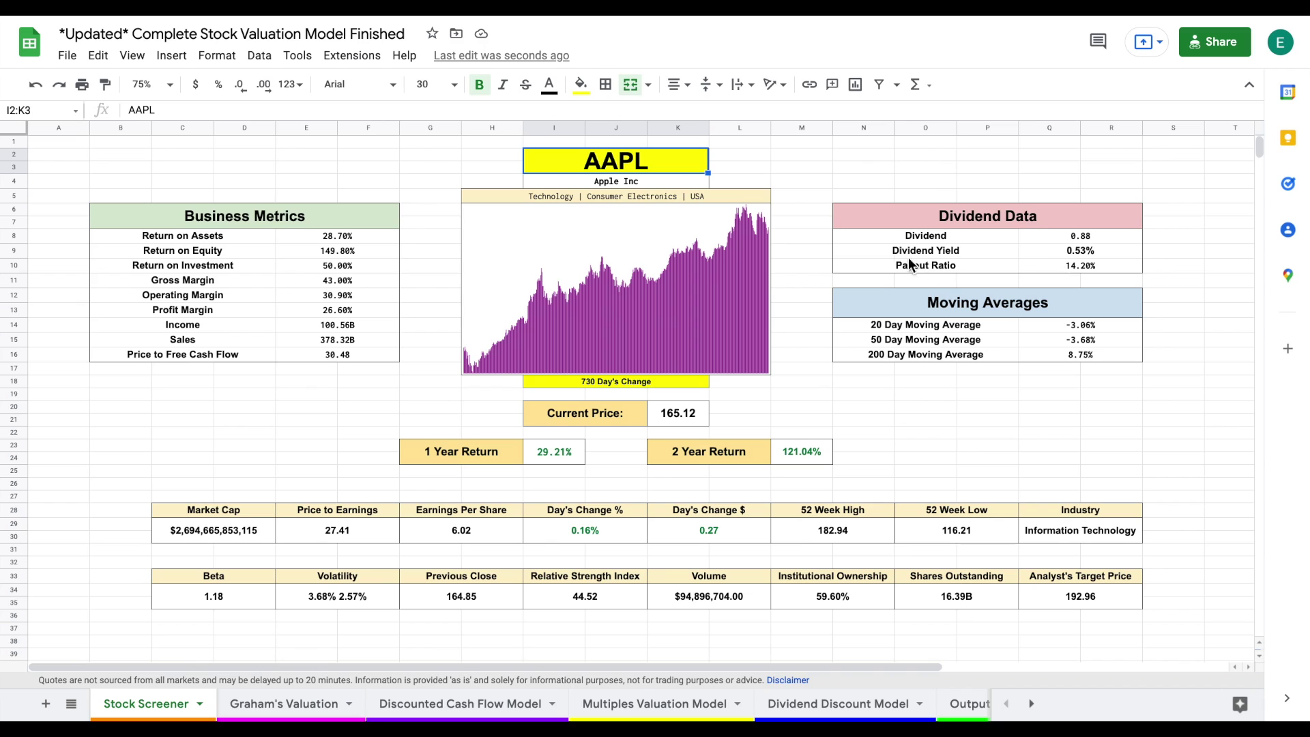
Examine the Stock Screener's dividend data and the two rows of key statistics from Market Cap to Analyst's Target Price
{"action": "left_click", "coordinate": [951, 237]}
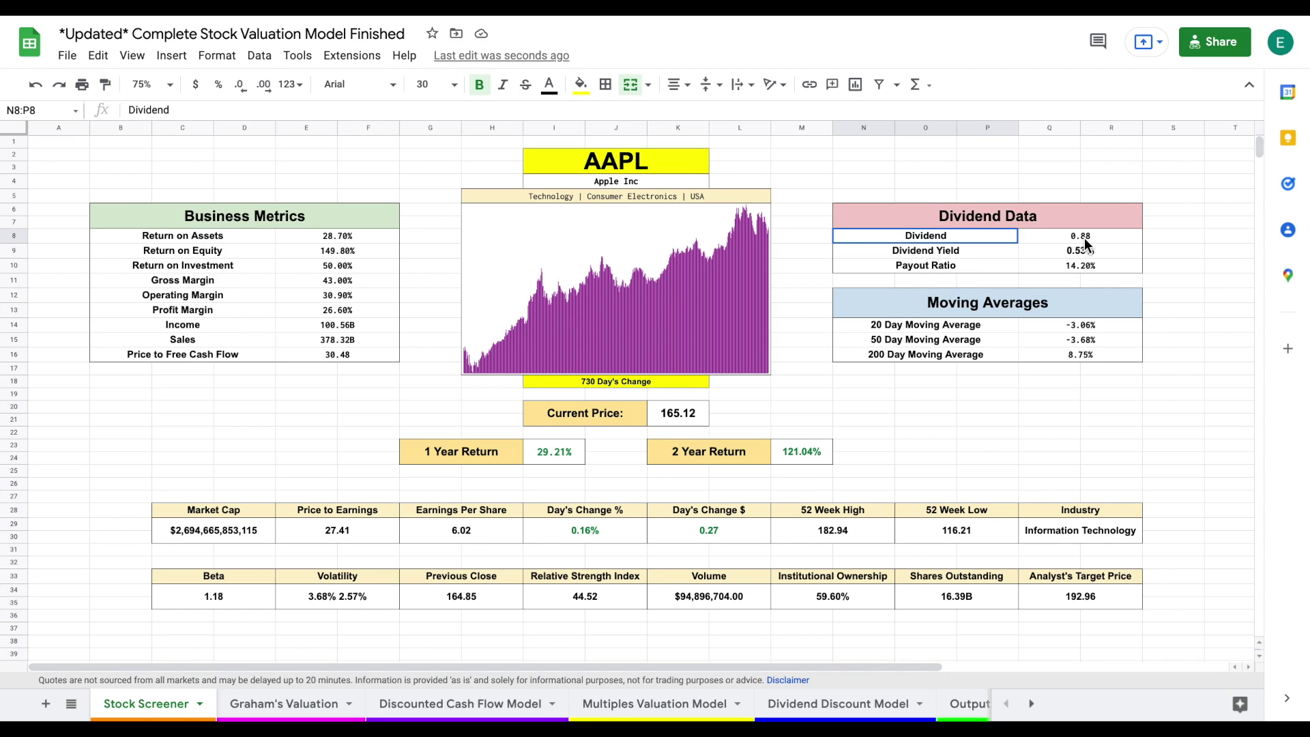
{"action": "left_click_drag", "start_coordinate": [1010, 251], "coordinate": [1048, 265]}
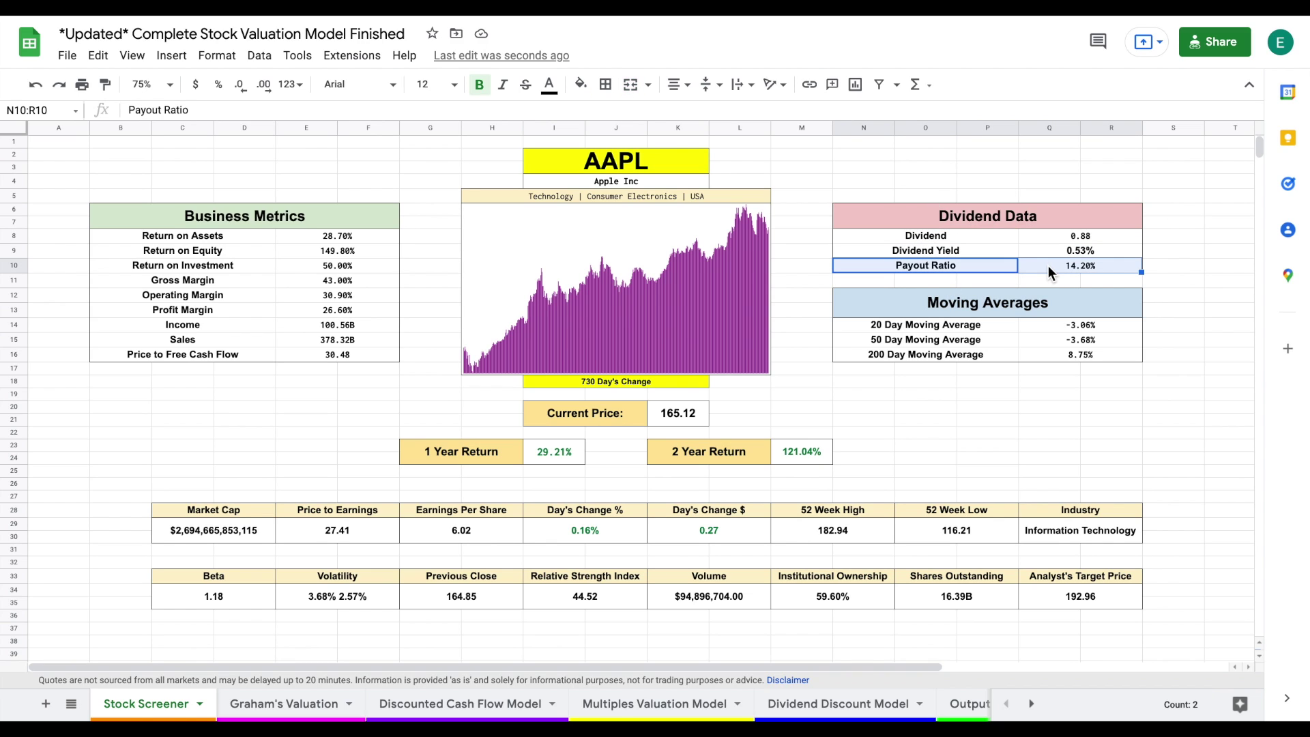
{"action": "left_click", "coordinate": [998, 366]}
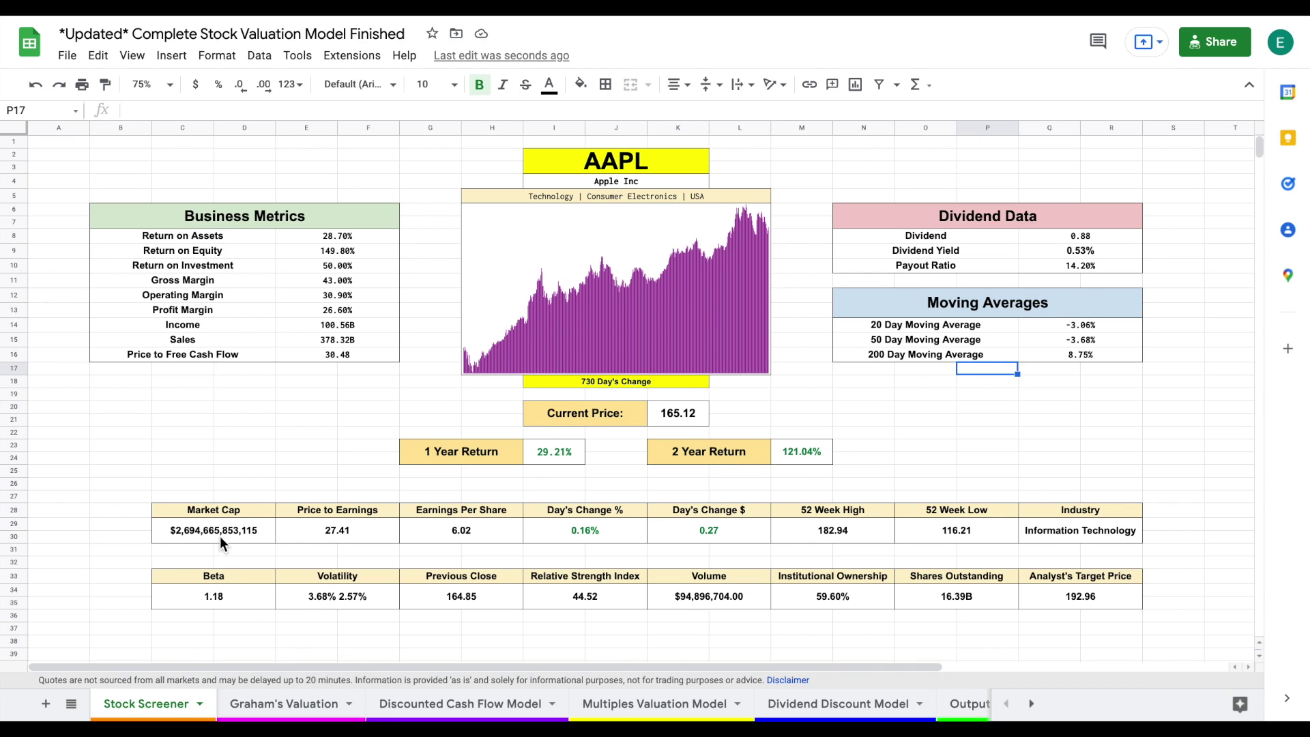
{"action": "left_click_drag", "start_coordinate": [219, 515], "coordinate": [1049, 588]}
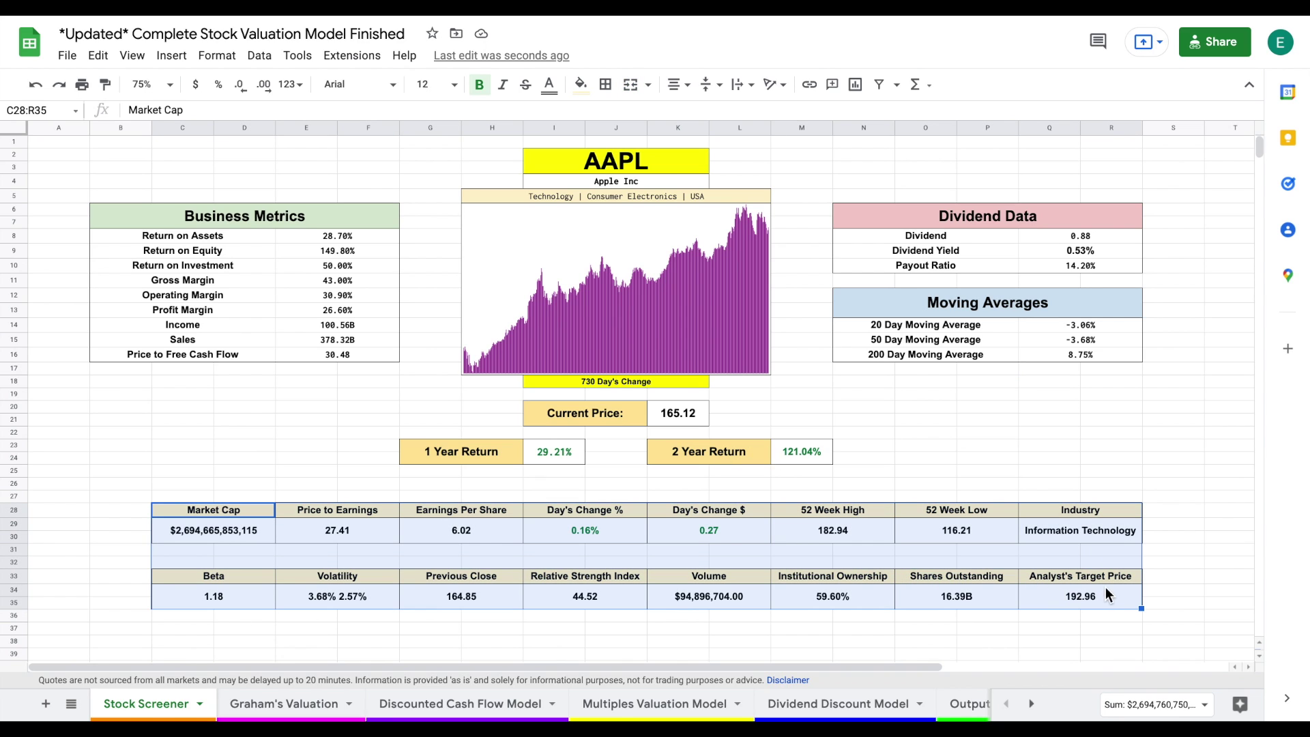
{"action": "left_click", "coordinate": [1105, 587]}
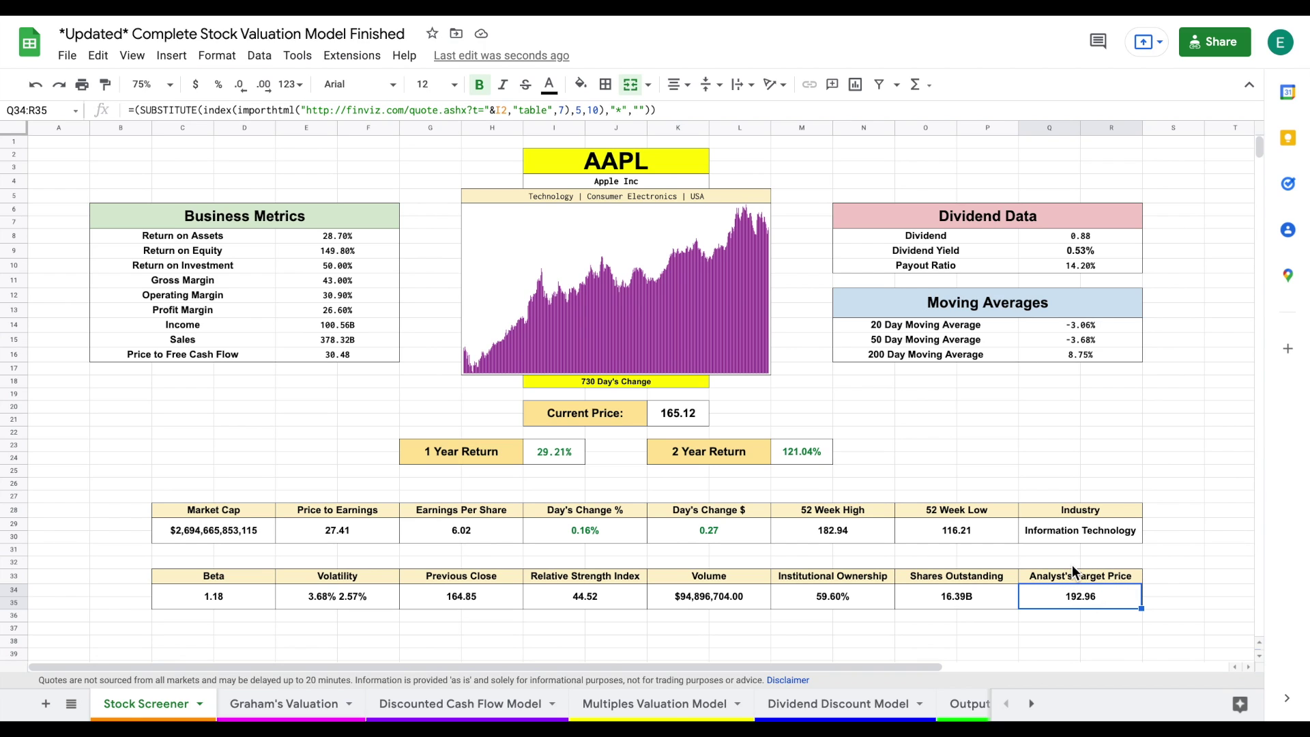
Set the period of the stock price chart to 365 days
{"action": "left_click", "coordinate": [619, 380]}
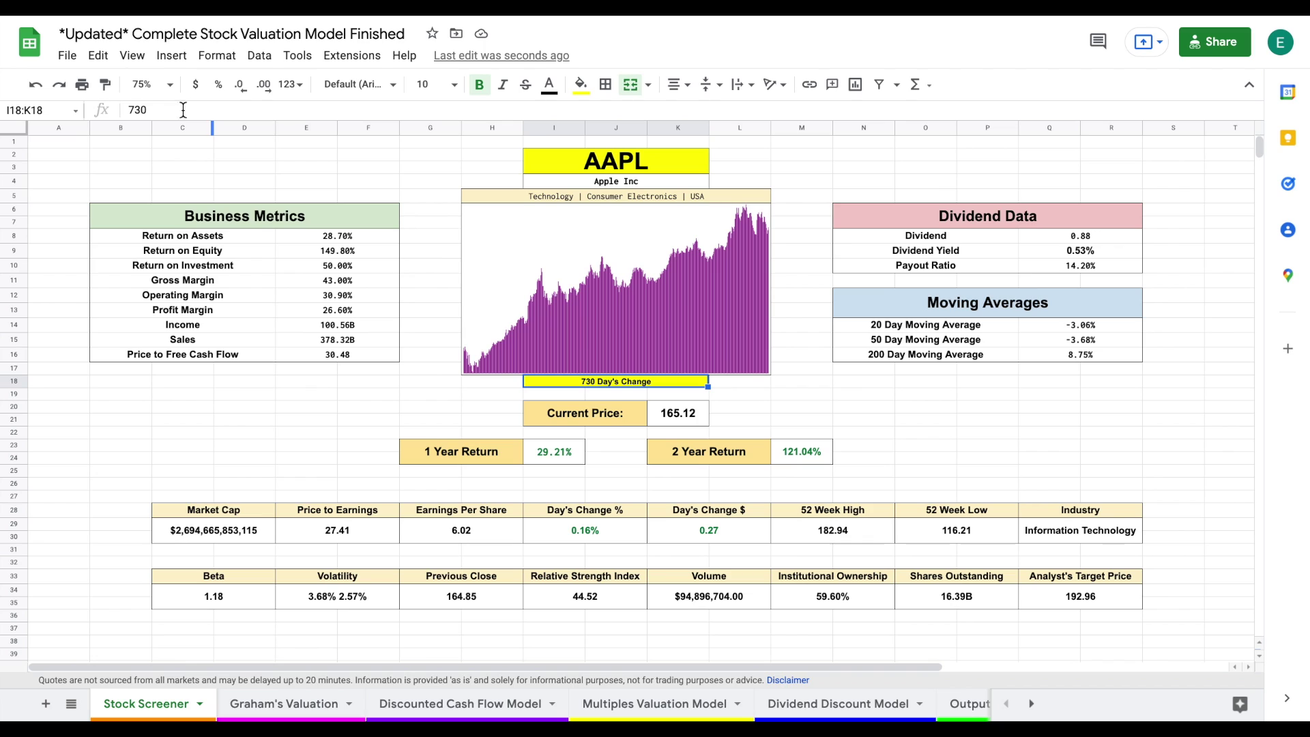
{"action": "left_click", "coordinate": [218, 111]}
{"action": "key", "text": "BackSpace"}
{"action": "key", "text": "BackSpace"}
{"action": "type", "text": "365"}
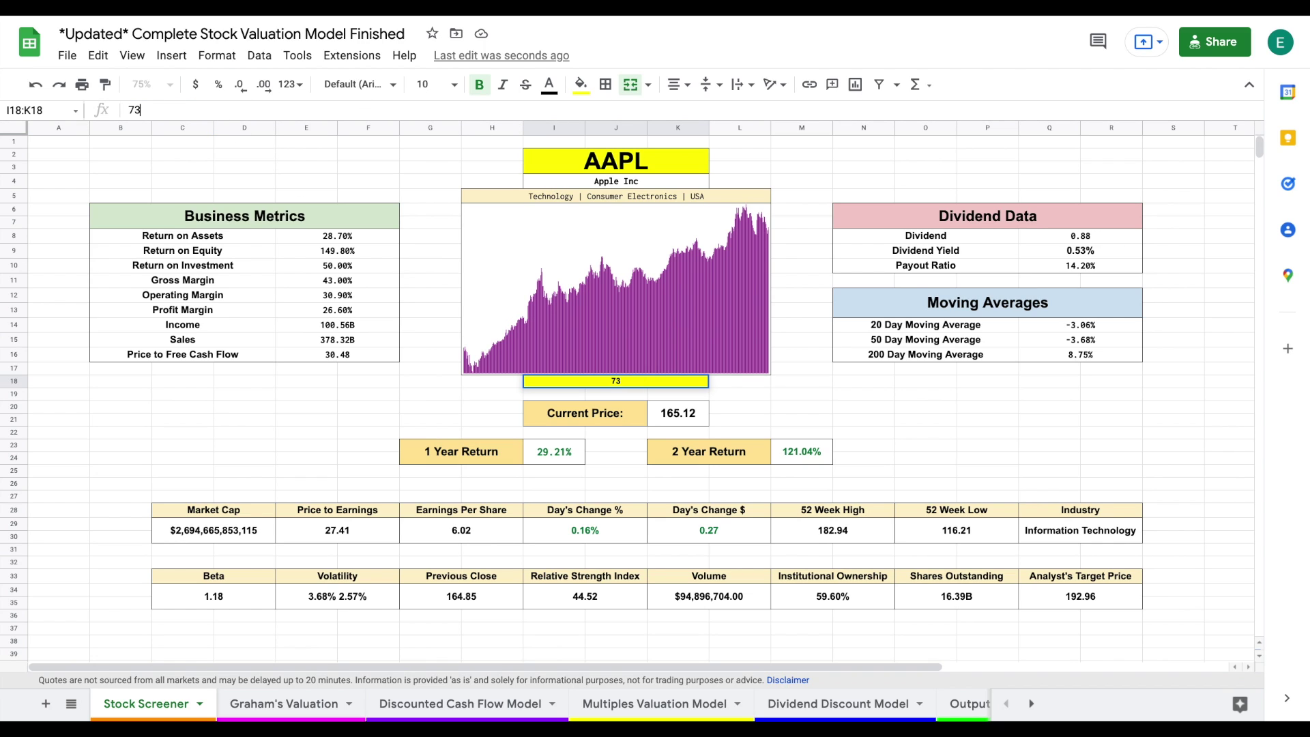
{"action": "key", "text": "BackSpace"}
{"action": "key", "text": "BackSpace"}
{"action": "key", "text": "BackSpace"}
{"action": "key", "text": "BackSpace"}
{"action": "type", "text": "365"}
{"action": "key", "text": "Return"}
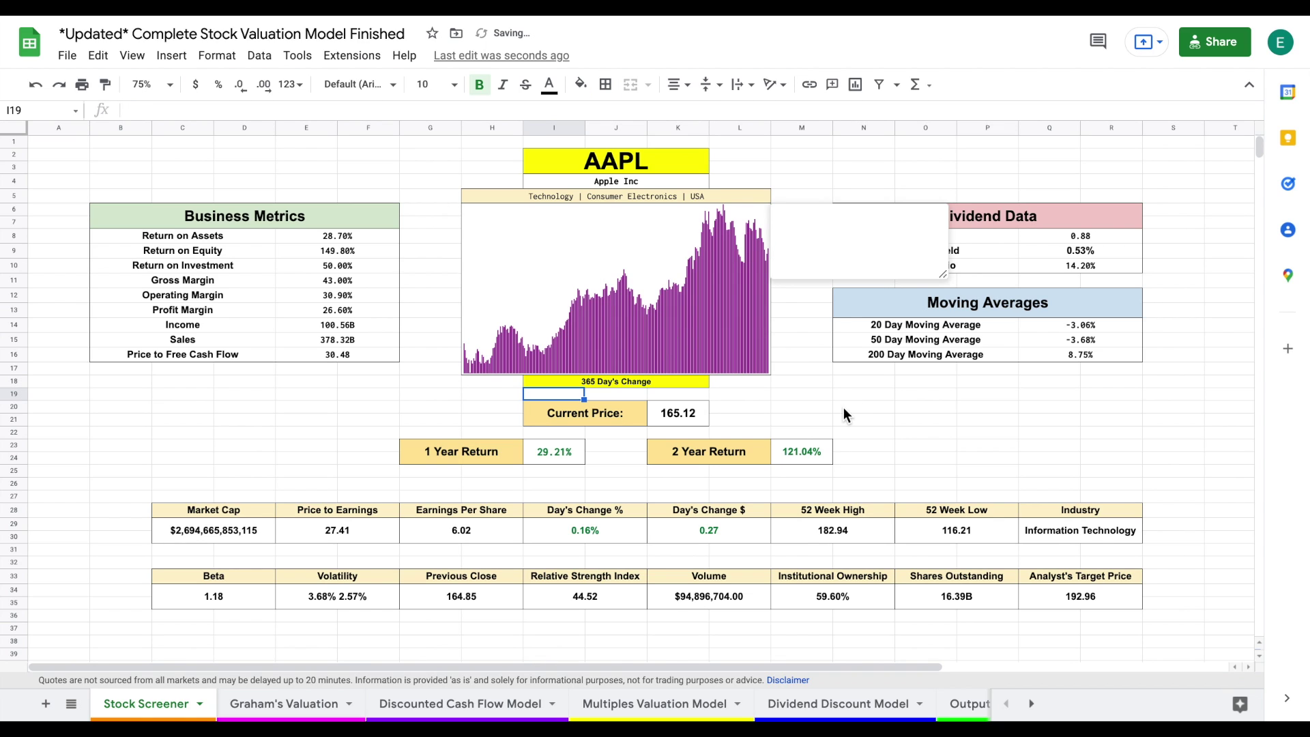
{"action": "left_click", "coordinate": [843, 408]}
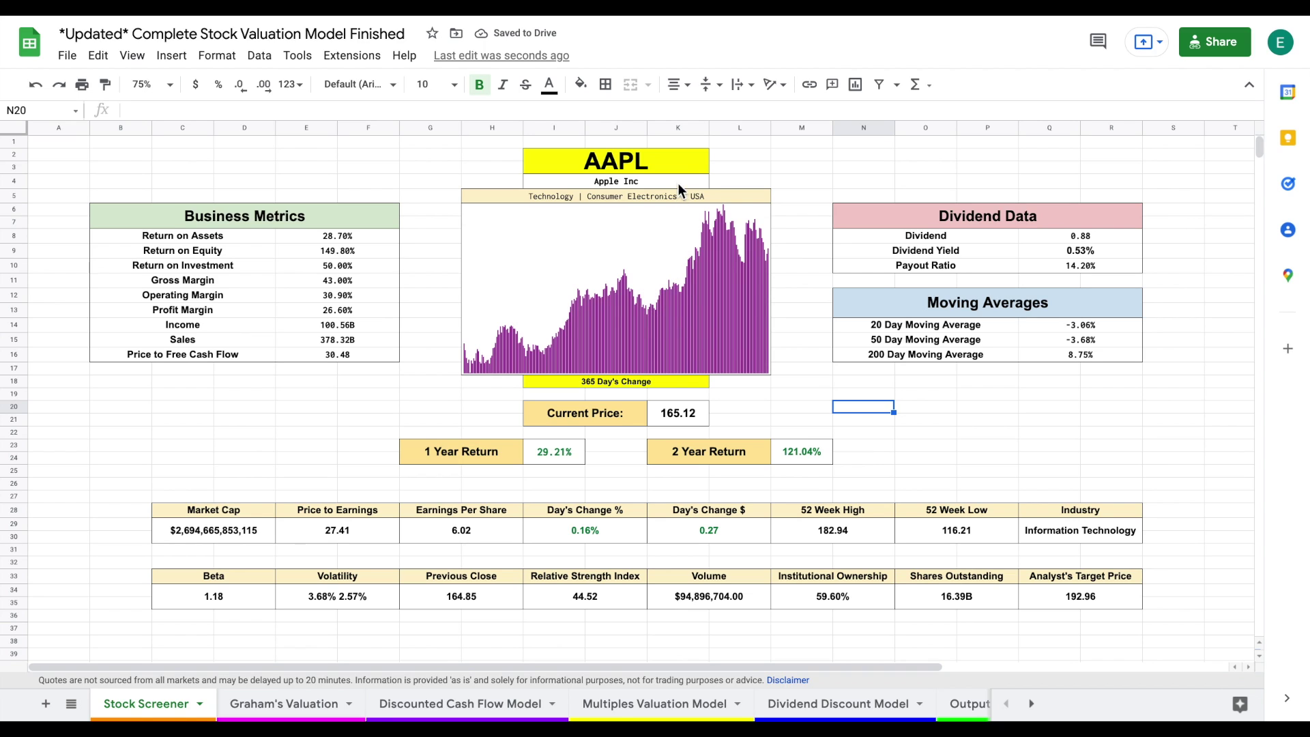
Set the Stock Screener's ticker to MSFT
{"action": "left_click", "coordinate": [670, 160]}
{"action": "type", "text": "MSFT"}
{"action": "key", "text": "Return"}
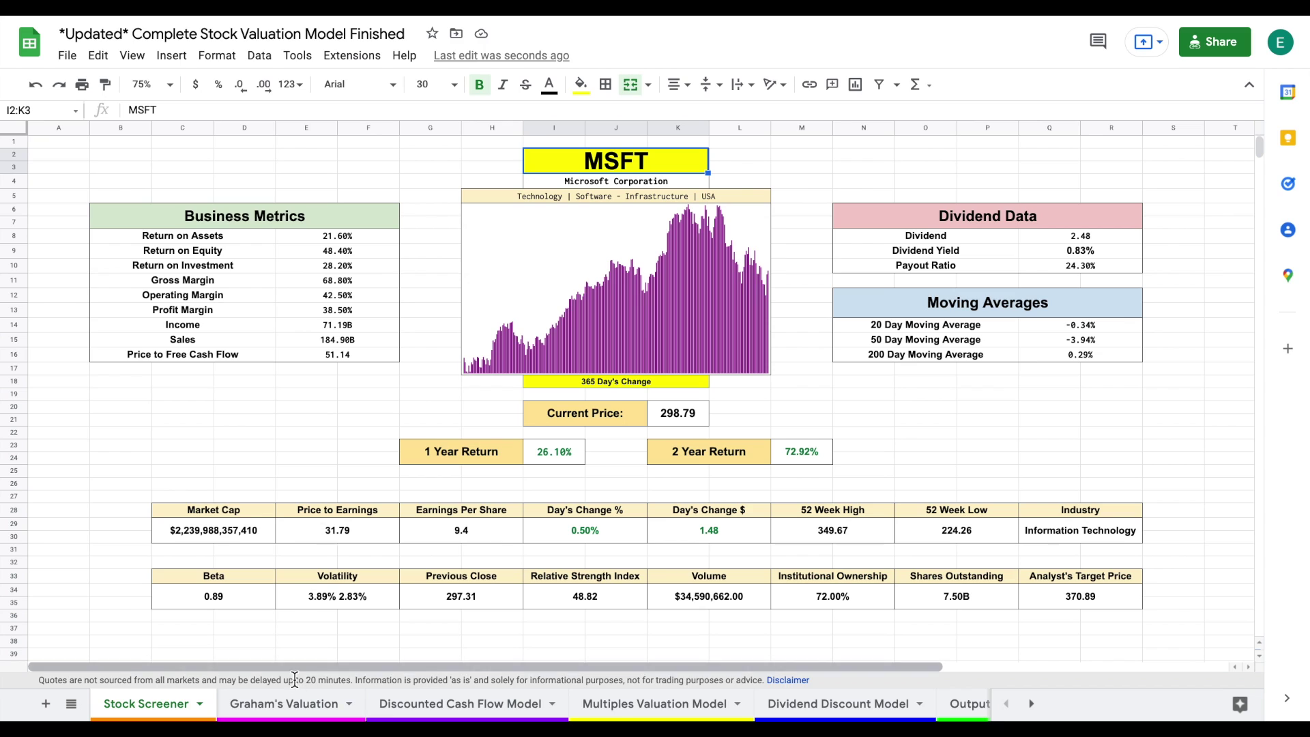
Show the Graham's Valuation sheet at 100% zoom and inspect the Stock and EPS formulas of the revised valuation table
{"action": "left_click", "coordinate": [290, 701]}
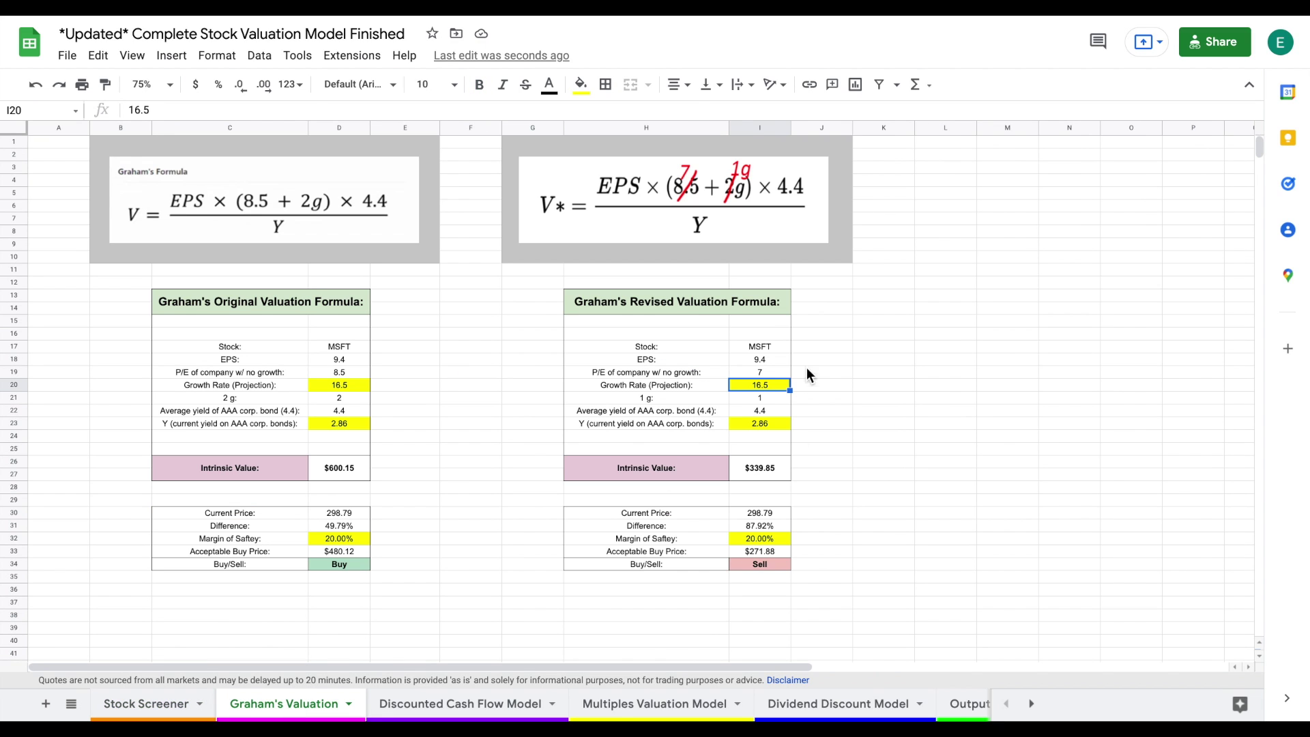
{"action": "left_click", "coordinate": [171, 85]}
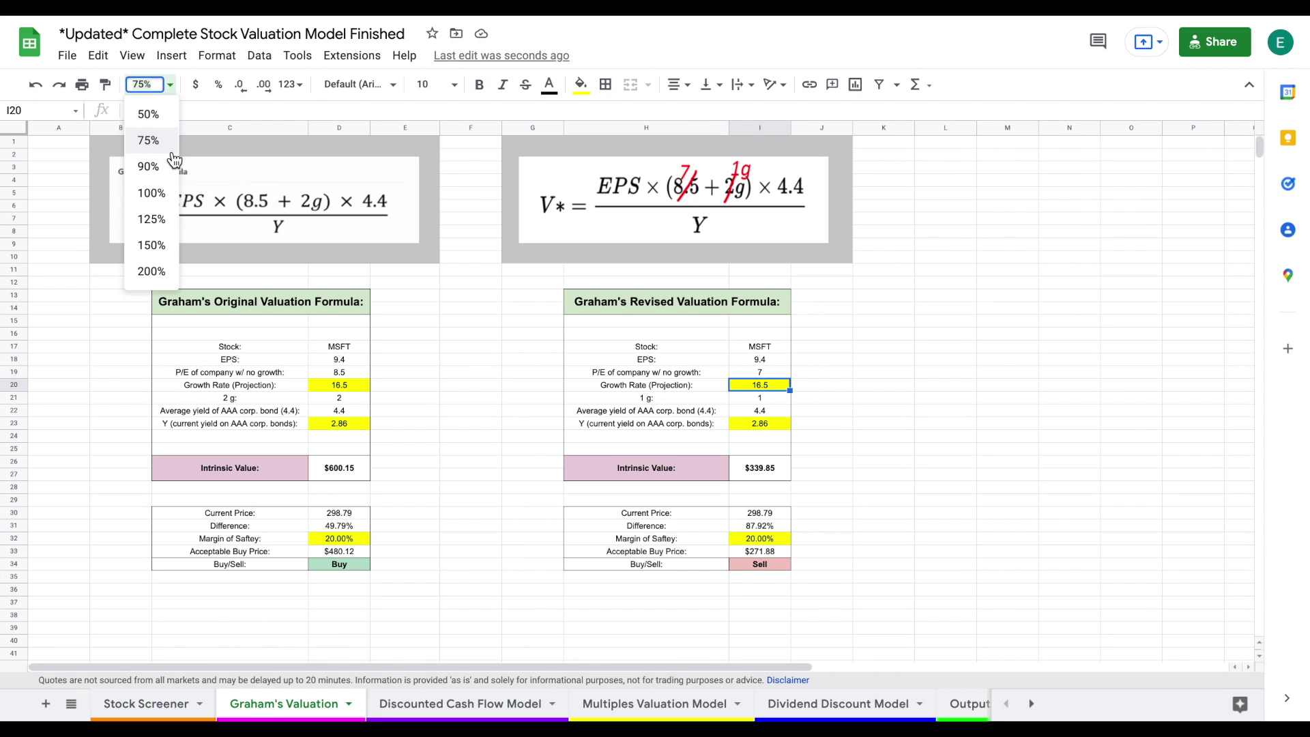
{"action": "left_click", "coordinate": [156, 192]}
{"action": "scroll", "coordinate": [1038, 327], "scroll_direction": "right", "scroll_amount": 5}
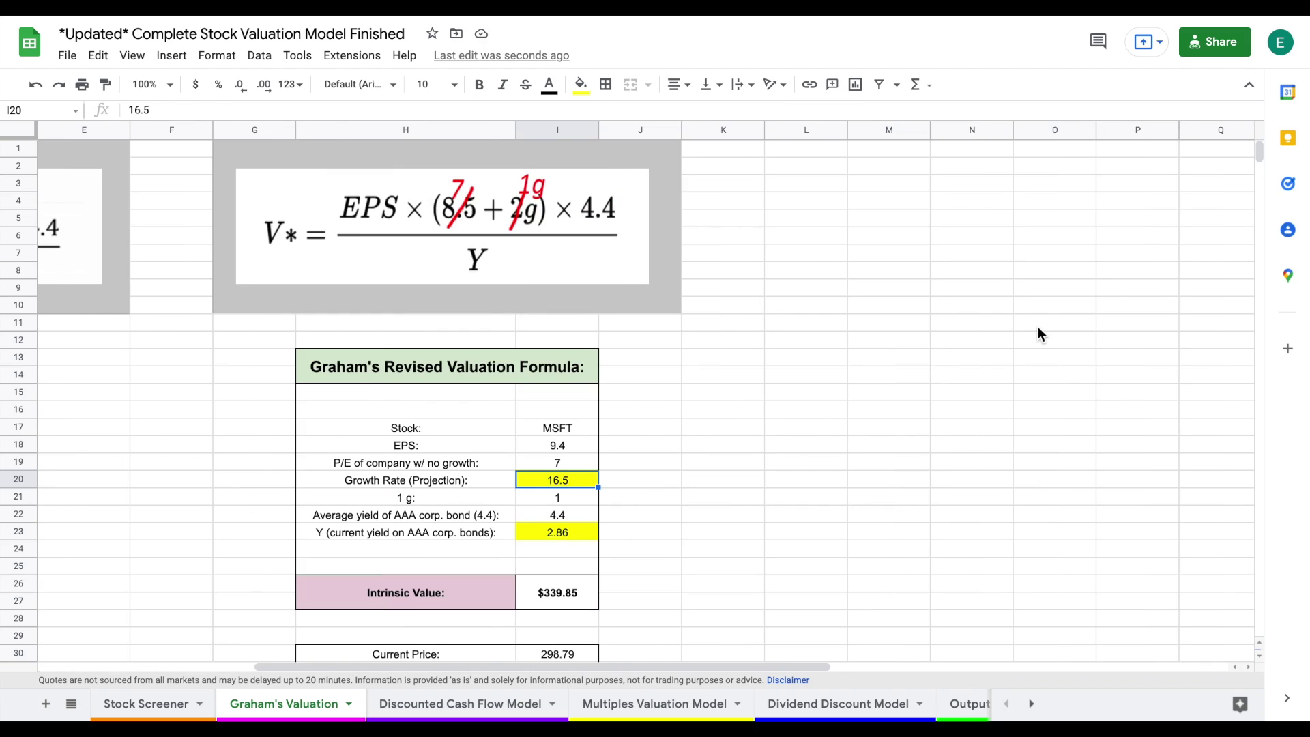
{"action": "left_click_drag", "start_coordinate": [635, 432], "coordinate": [649, 507]}
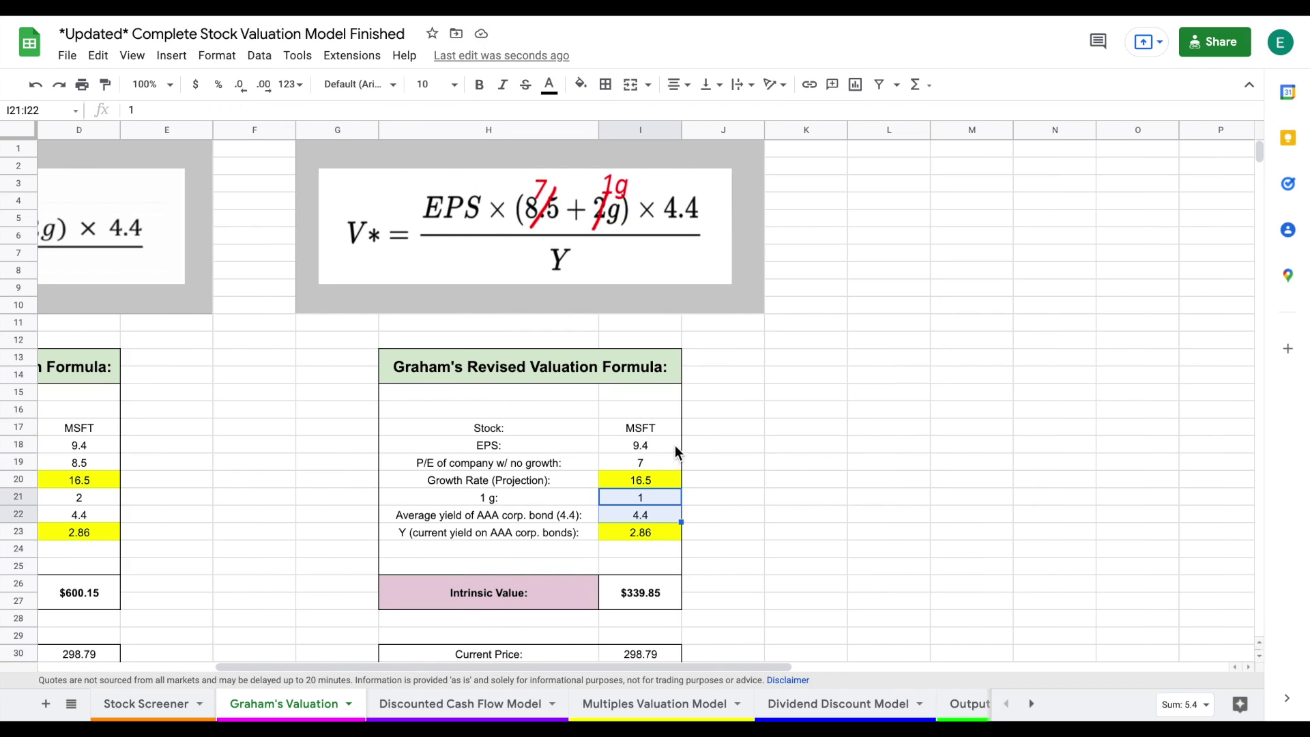
{"action": "left_click", "coordinate": [660, 427]}
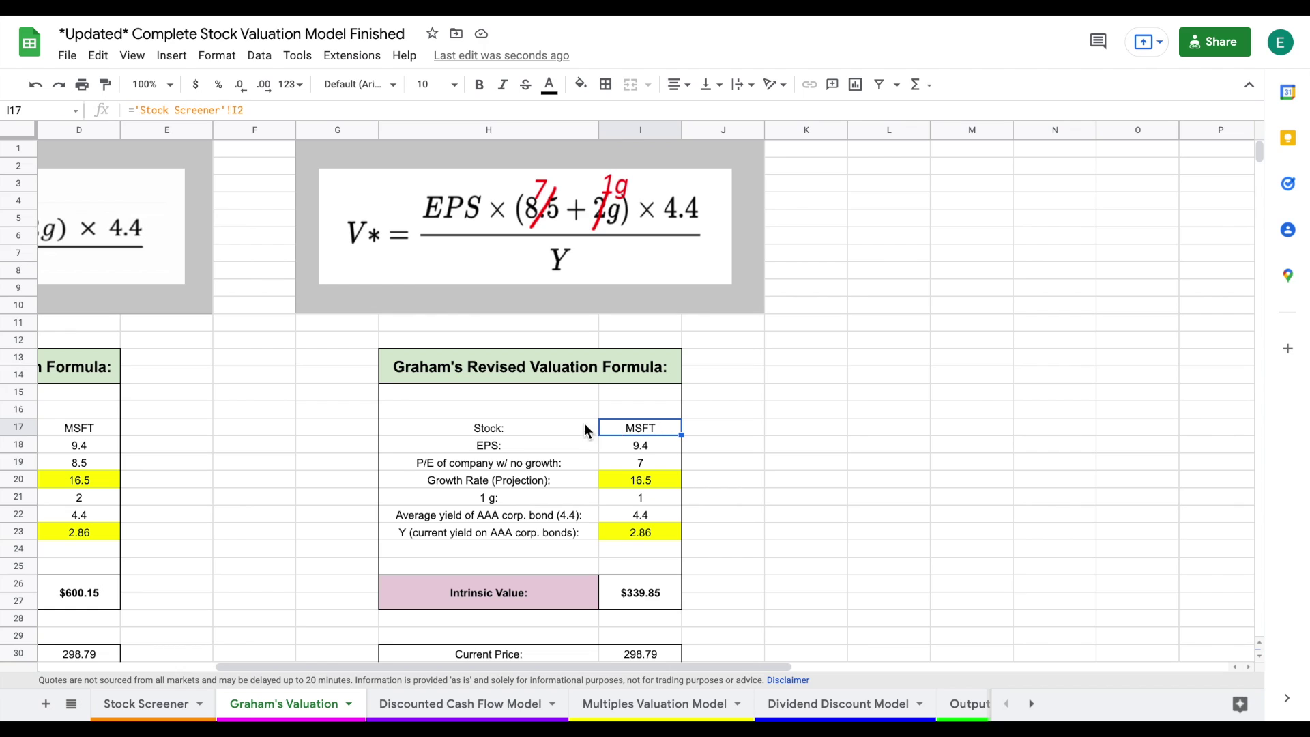
{"action": "left_click", "coordinate": [665, 442]}
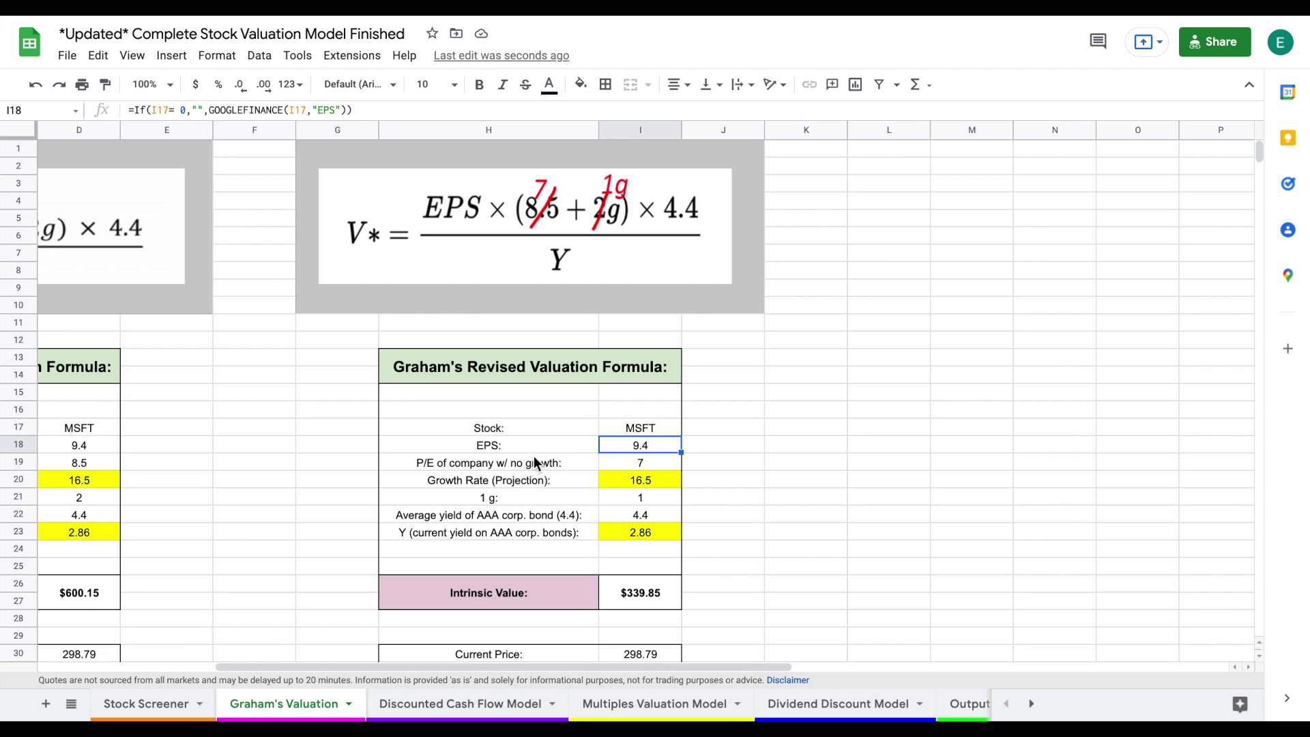
Review the no-growth P/E and the average AAA corporate bond yield in Graham's revised valuation table
{"action": "left_click_drag", "start_coordinate": [549, 464], "coordinate": [615, 464]}
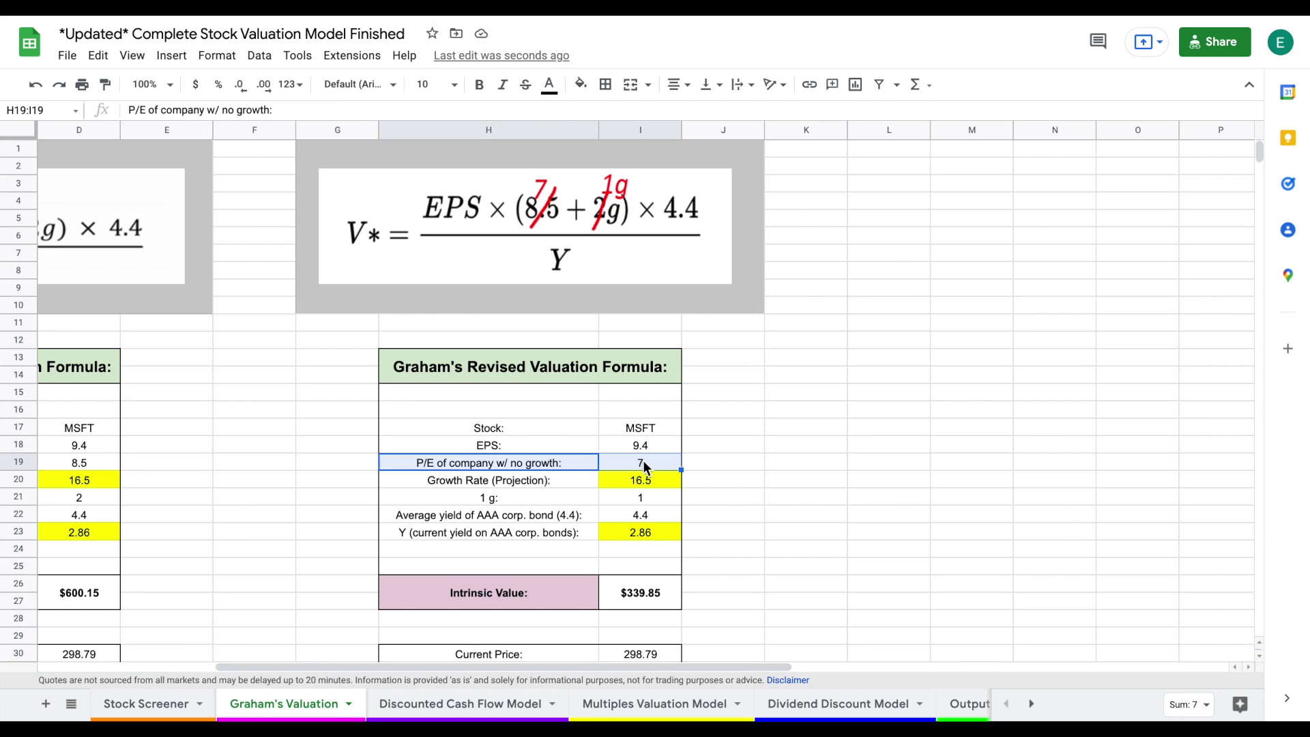
{"action": "left_click", "coordinate": [643, 461]}
{"action": "left_click_drag", "start_coordinate": [578, 516], "coordinate": [635, 515]}
{"action": "left_click", "coordinate": [647, 515]}
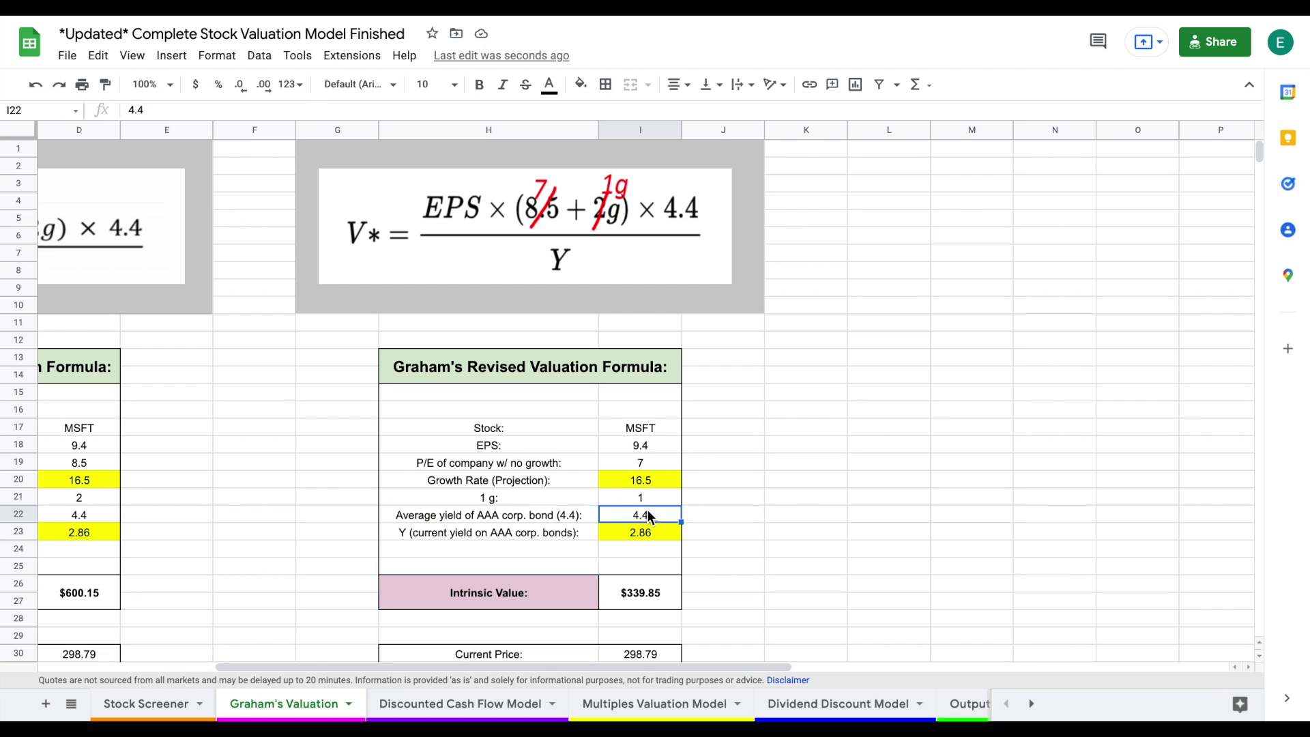
Review the projected growth rate, current AAA bond yield and intrinsic value in Graham's revised valuation table
{"action": "left_click", "coordinate": [623, 476]}
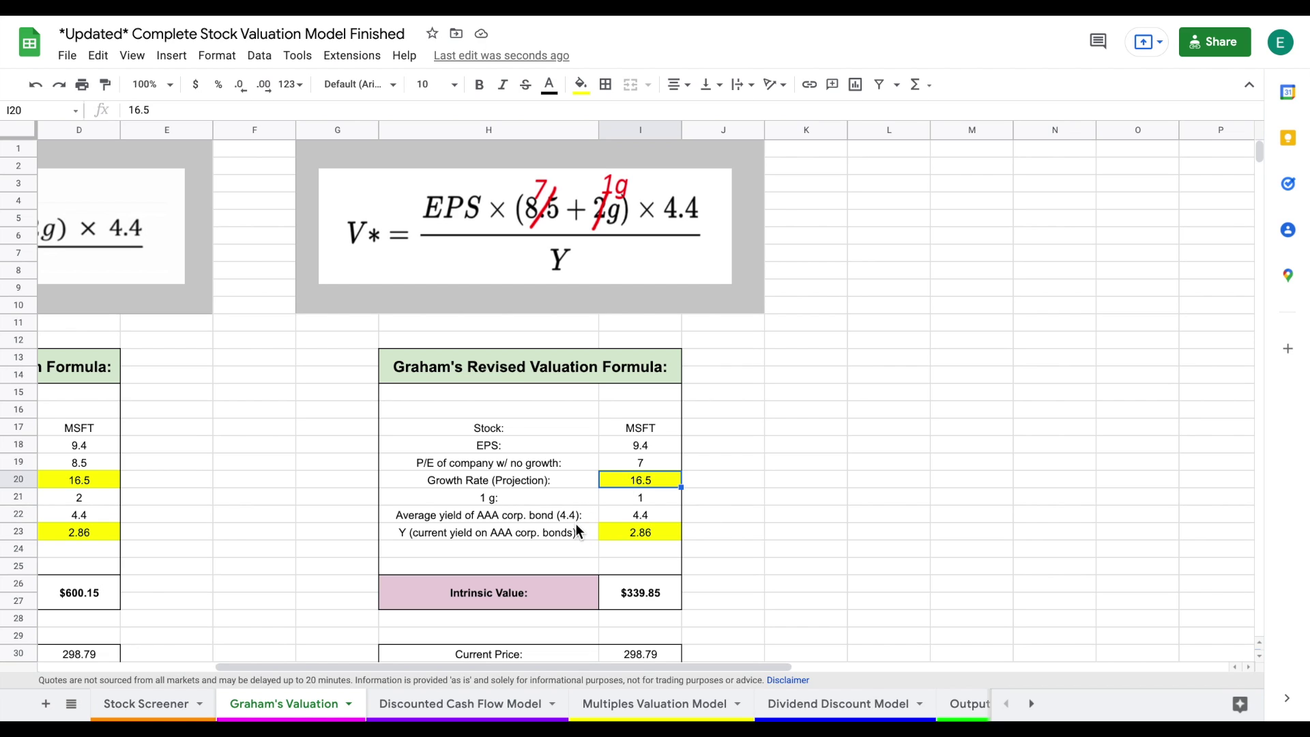
{"action": "left_click", "coordinate": [550, 533]}
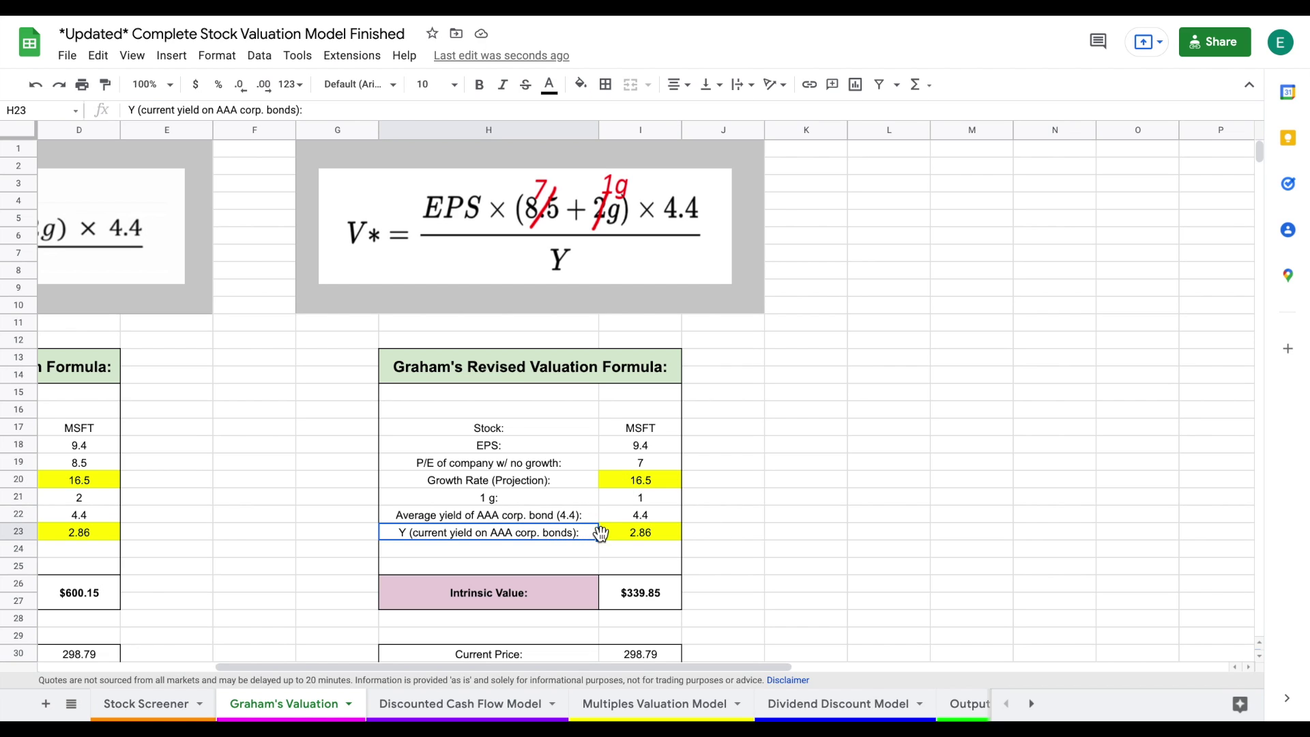
{"action": "left_click", "coordinate": [647, 532]}
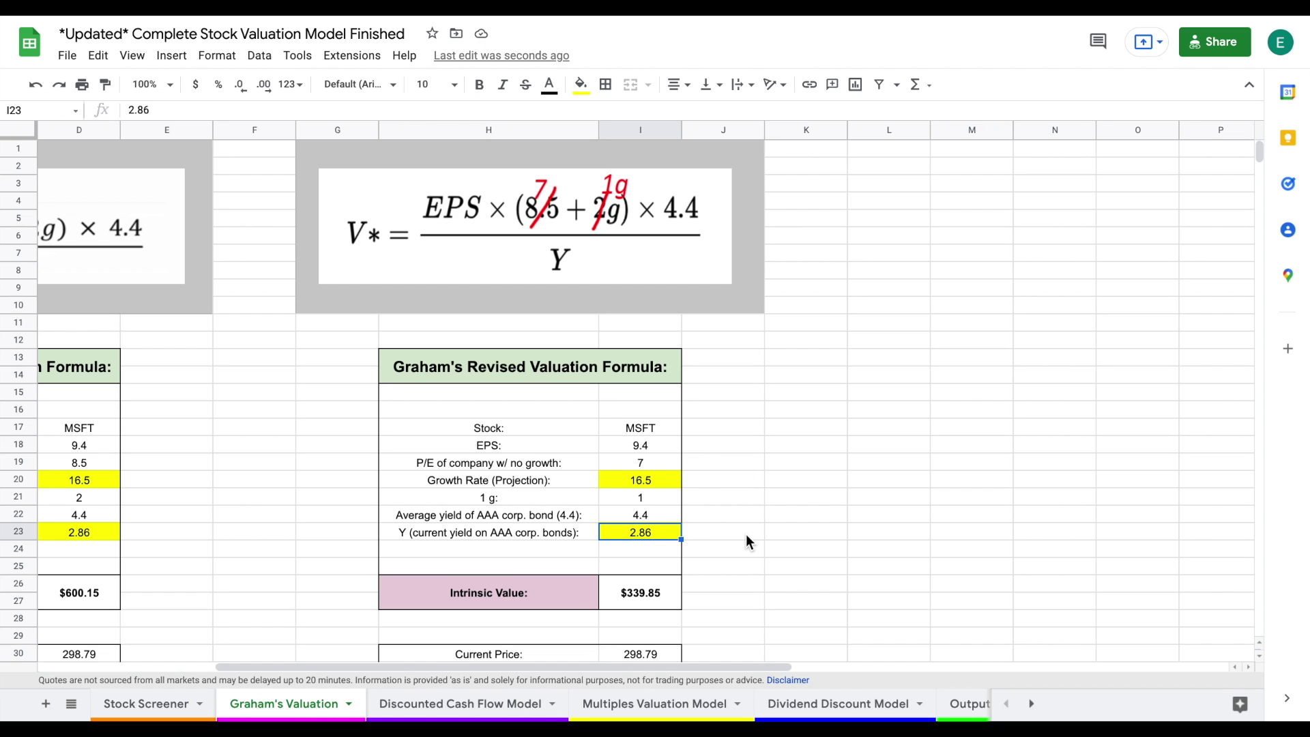
{"action": "scroll", "coordinate": [746, 533], "scroll_direction": "down", "scroll_amount": 1}
{"action": "left_click_drag", "start_coordinate": [527, 575], "coordinate": [650, 578]}
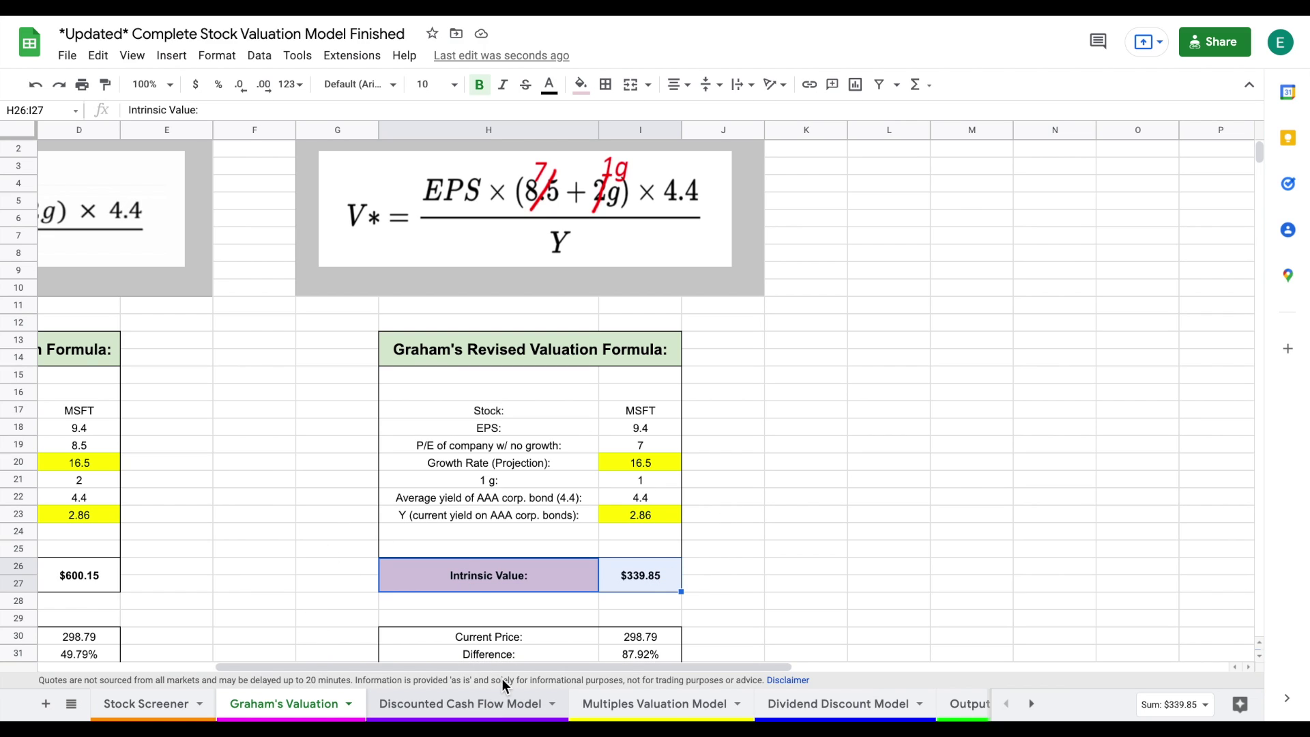
Examine the stock link, the 2016–2021 free cash flows and the growth rate on the Discounted Cash Flow Model sheet
{"action": "left_click", "coordinate": [503, 704]}
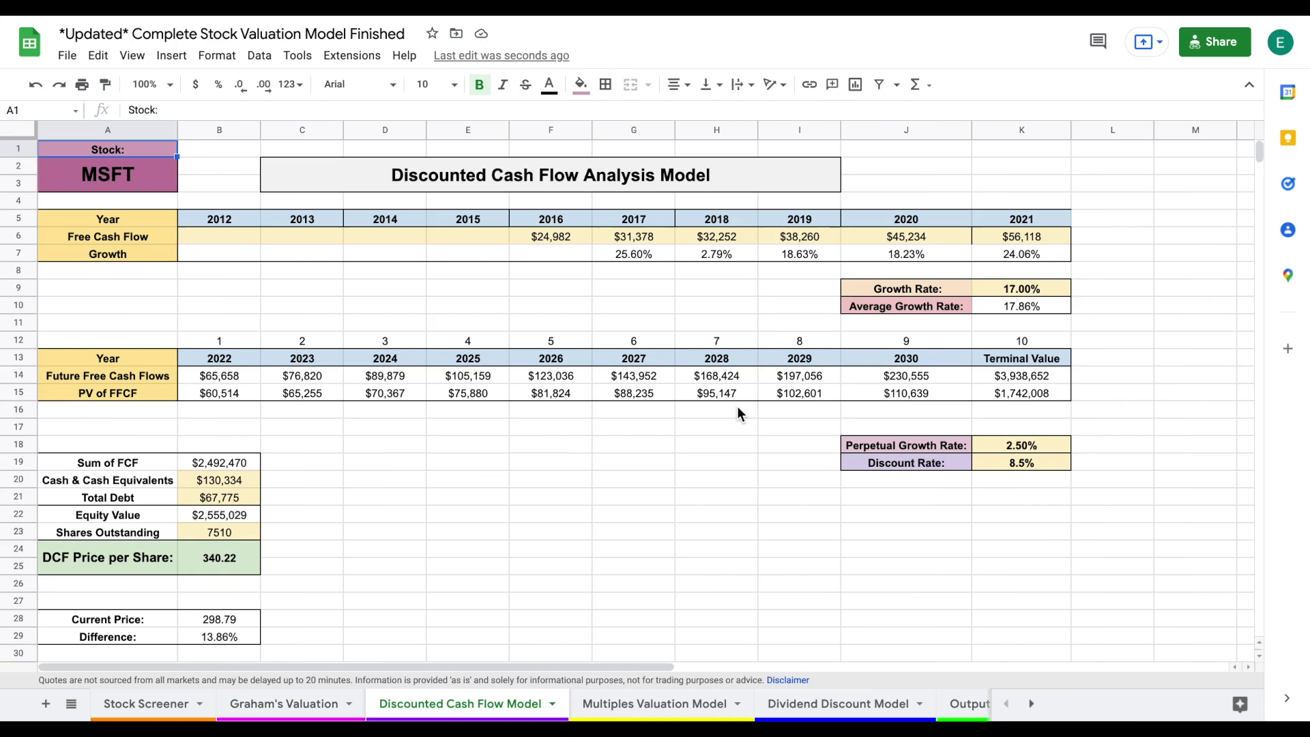
{"action": "left_click", "coordinate": [149, 175]}
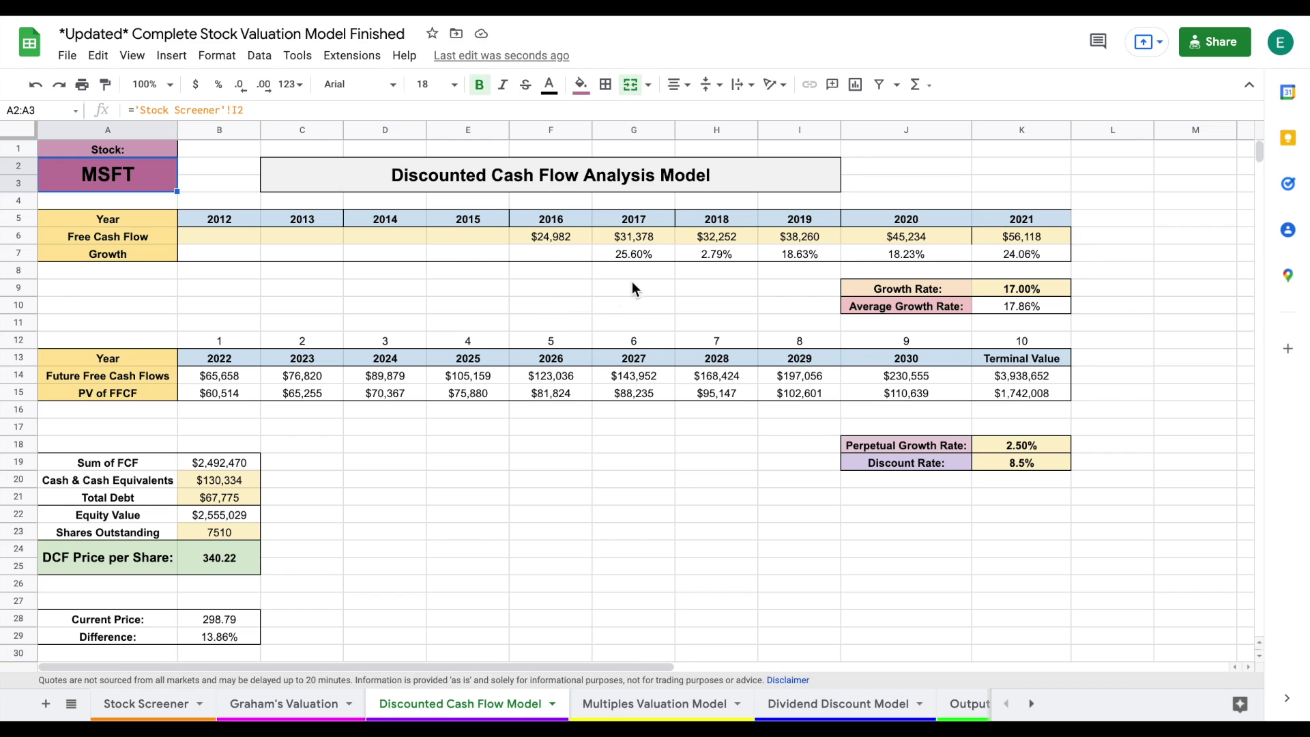
{"action": "left_click_drag", "start_coordinate": [567, 238], "coordinate": [1010, 230]}
{"action": "left_click_drag", "start_coordinate": [954, 305], "coordinate": [1017, 287]}
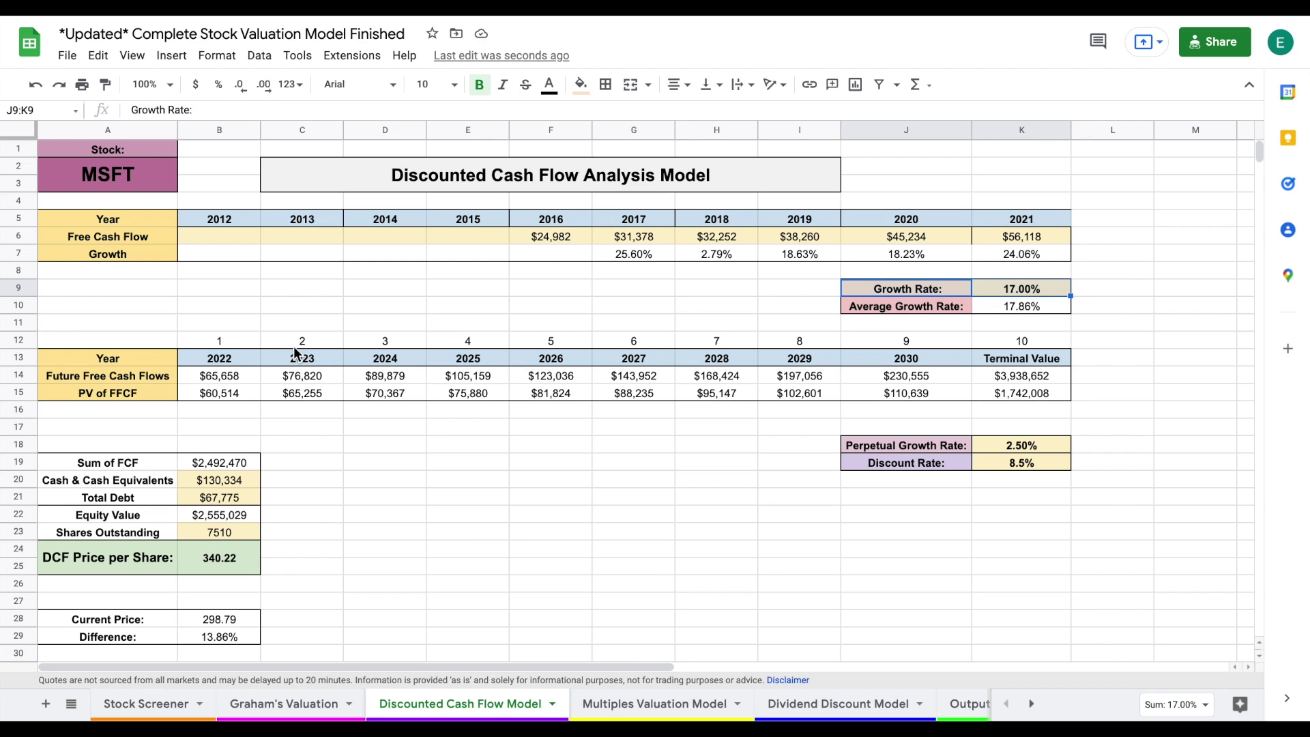
Examine the 2022–2030 future free cash flows, the terminal value formula and the present value row of the discounted cash flow model
{"action": "left_click_drag", "start_coordinate": [220, 380], "coordinate": [302, 376]}
{"action": "left_click_drag", "start_coordinate": [954, 373], "coordinate": [970, 373]}
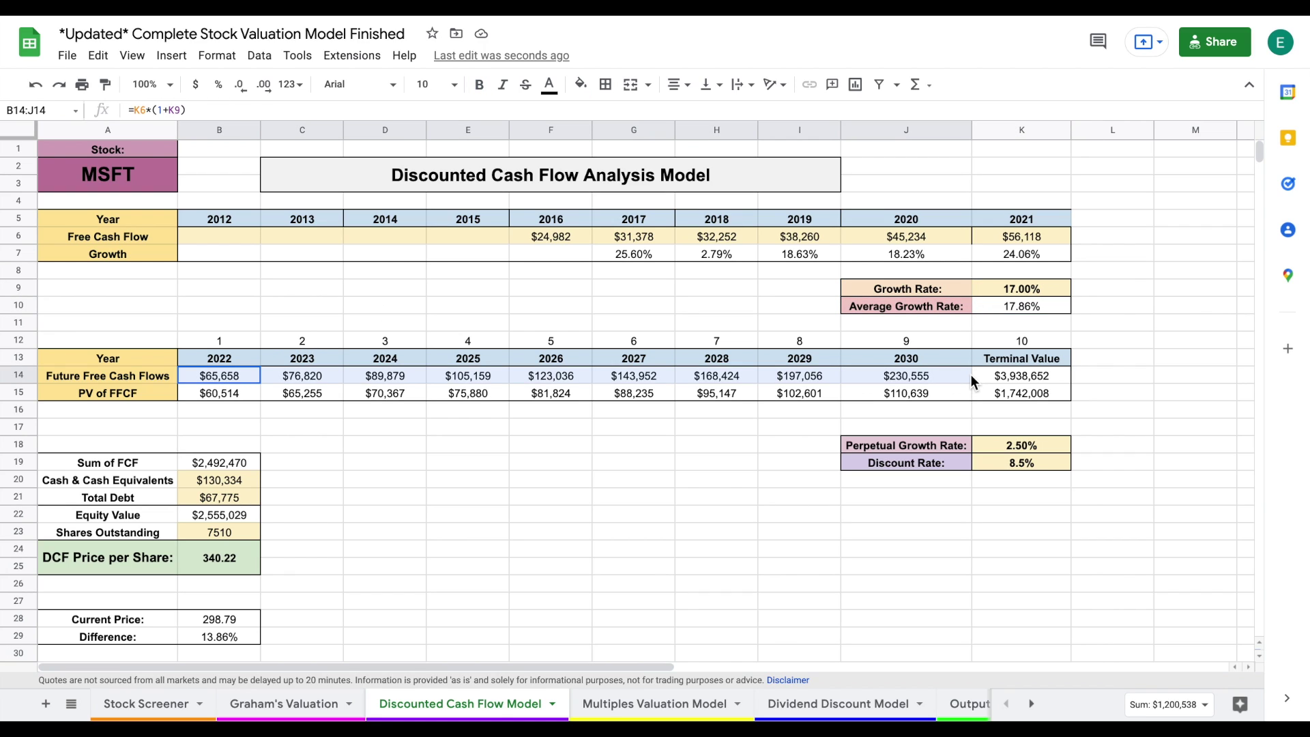
{"action": "left_click", "coordinate": [1004, 376]}
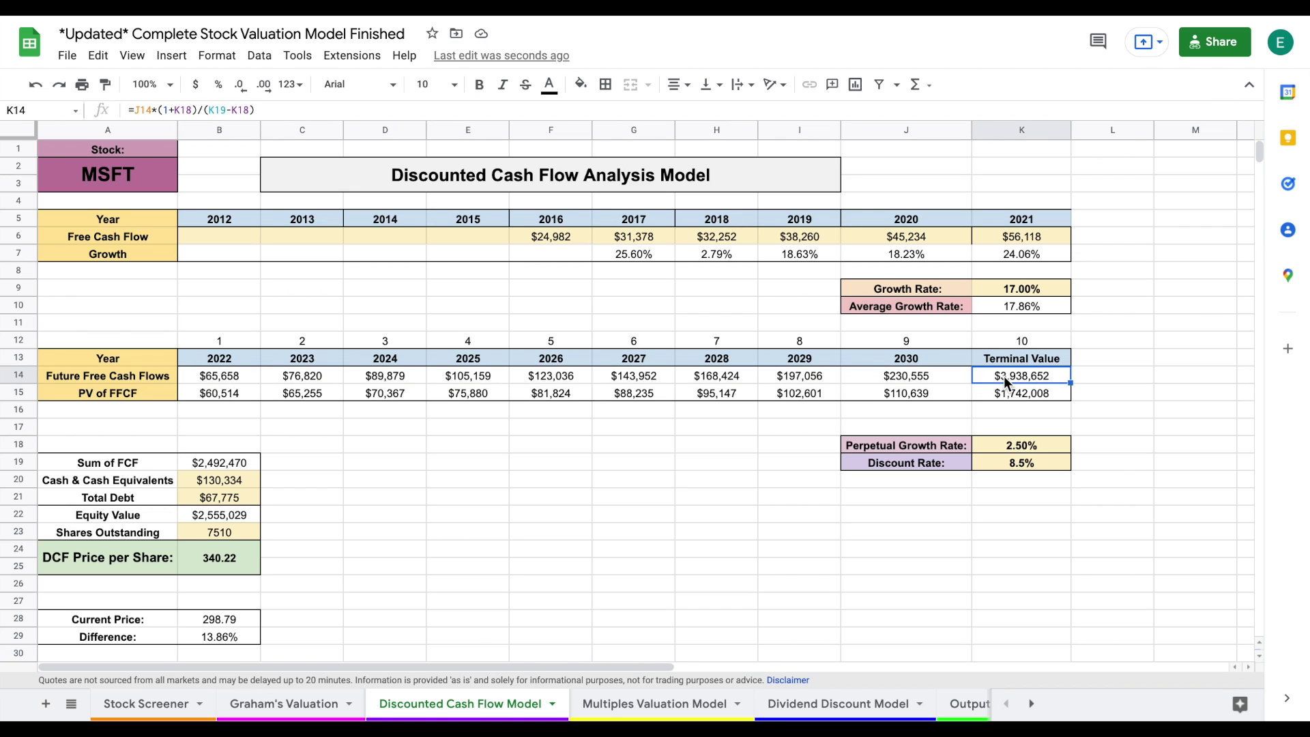
{"action": "left_click_drag", "start_coordinate": [218, 387], "coordinate": [999, 387]}
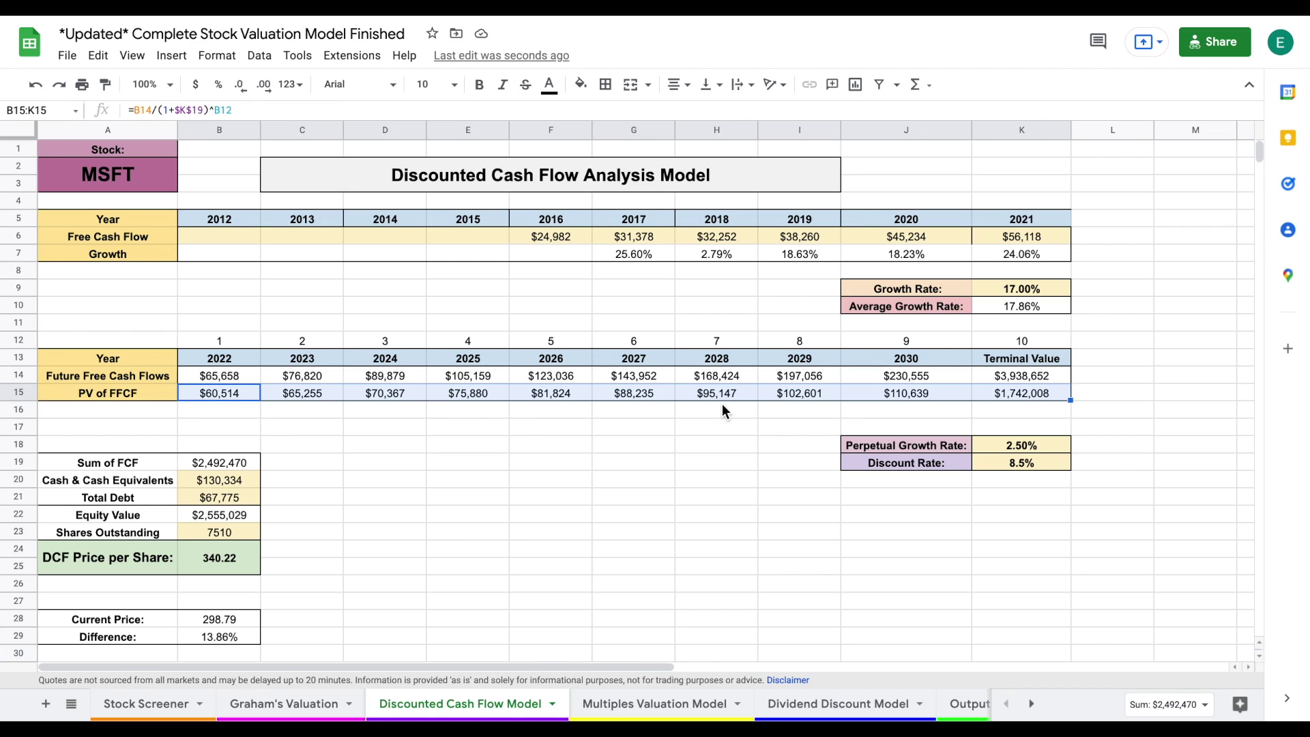
Review the DCF summary from the sum of FCF through cash, debt, equity value and shares outstanding to the DCF price per share
{"action": "left_click_drag", "start_coordinate": [227, 462], "coordinate": [146, 462]}
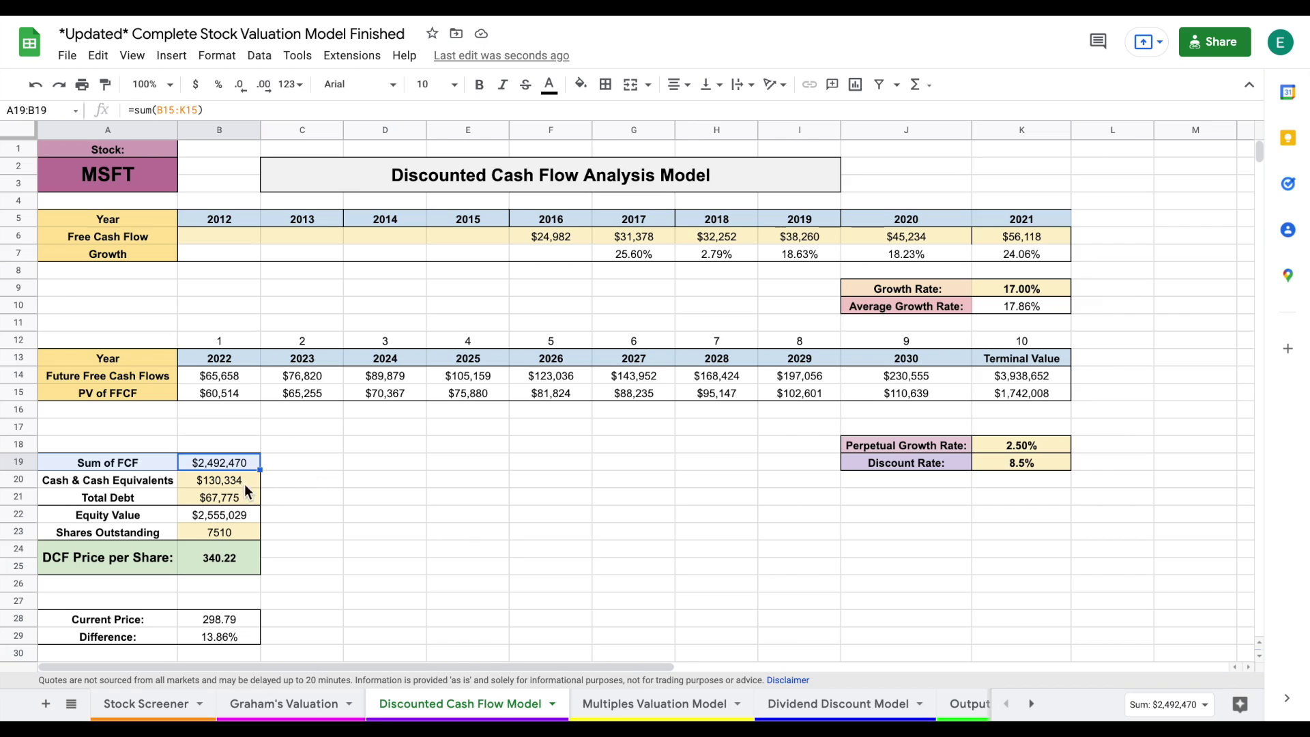
{"action": "left_click_drag", "start_coordinate": [172, 478], "coordinate": [204, 499]}
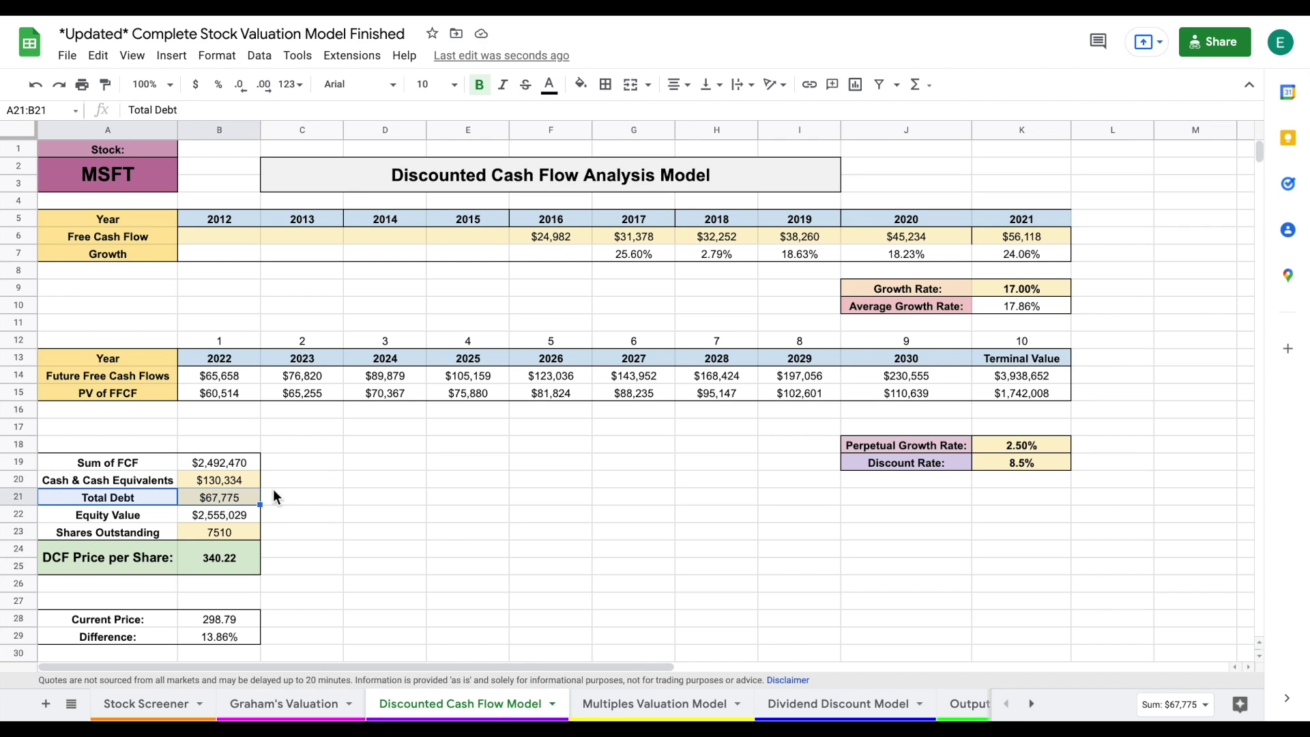
{"action": "left_click", "coordinate": [236, 515]}
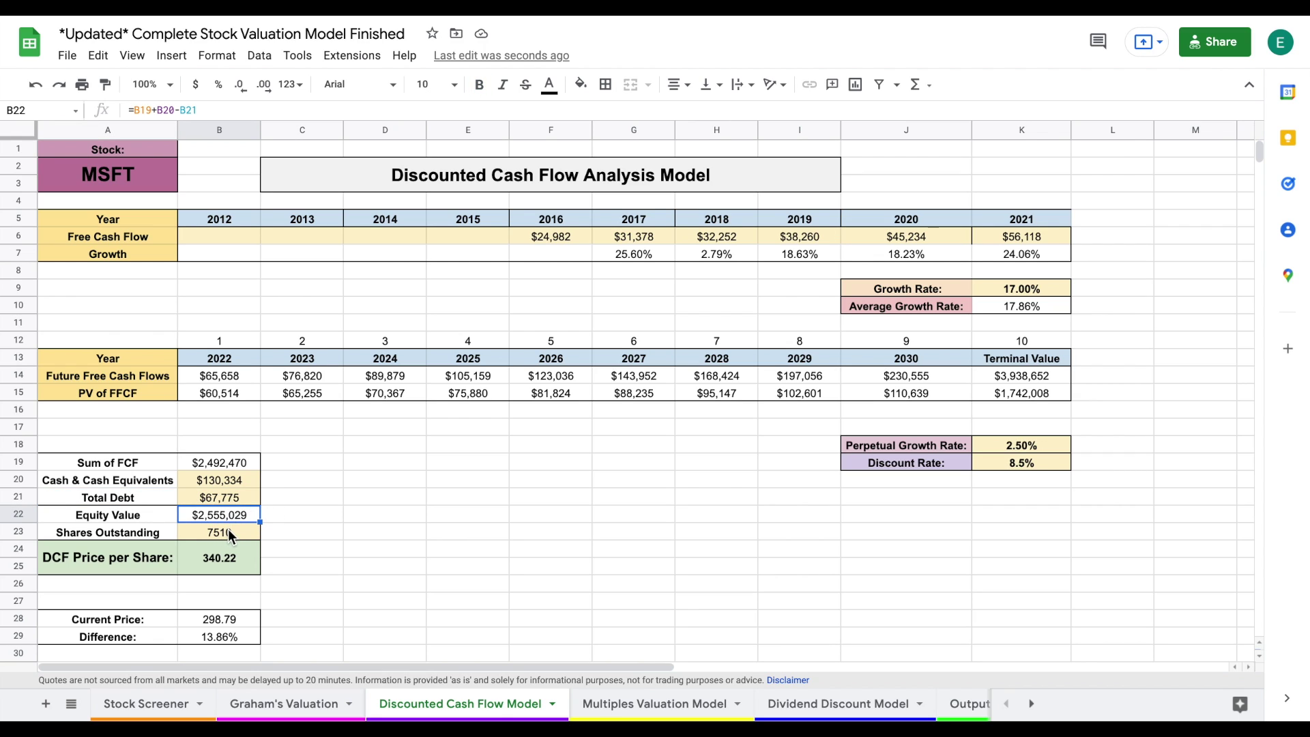
{"action": "left_click", "coordinate": [228, 531]}
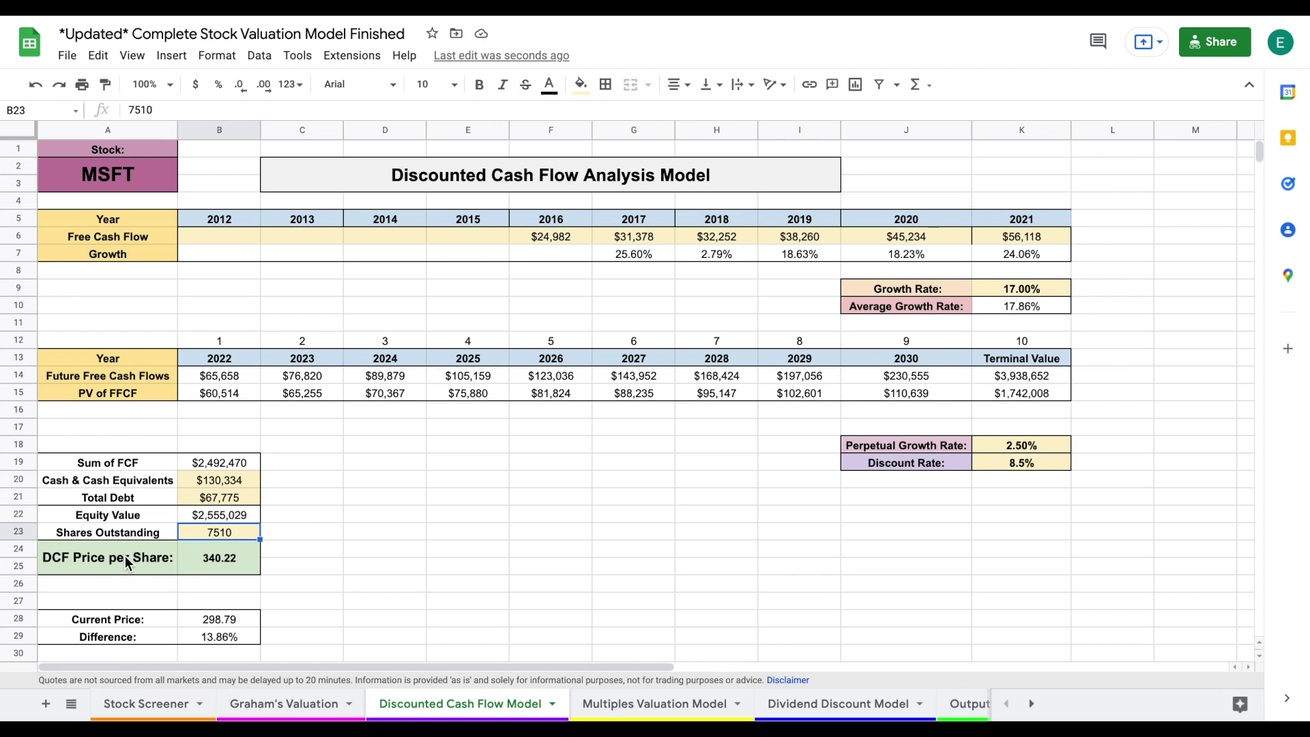
{"action": "left_click_drag", "start_coordinate": [125, 556], "coordinate": [247, 560]}
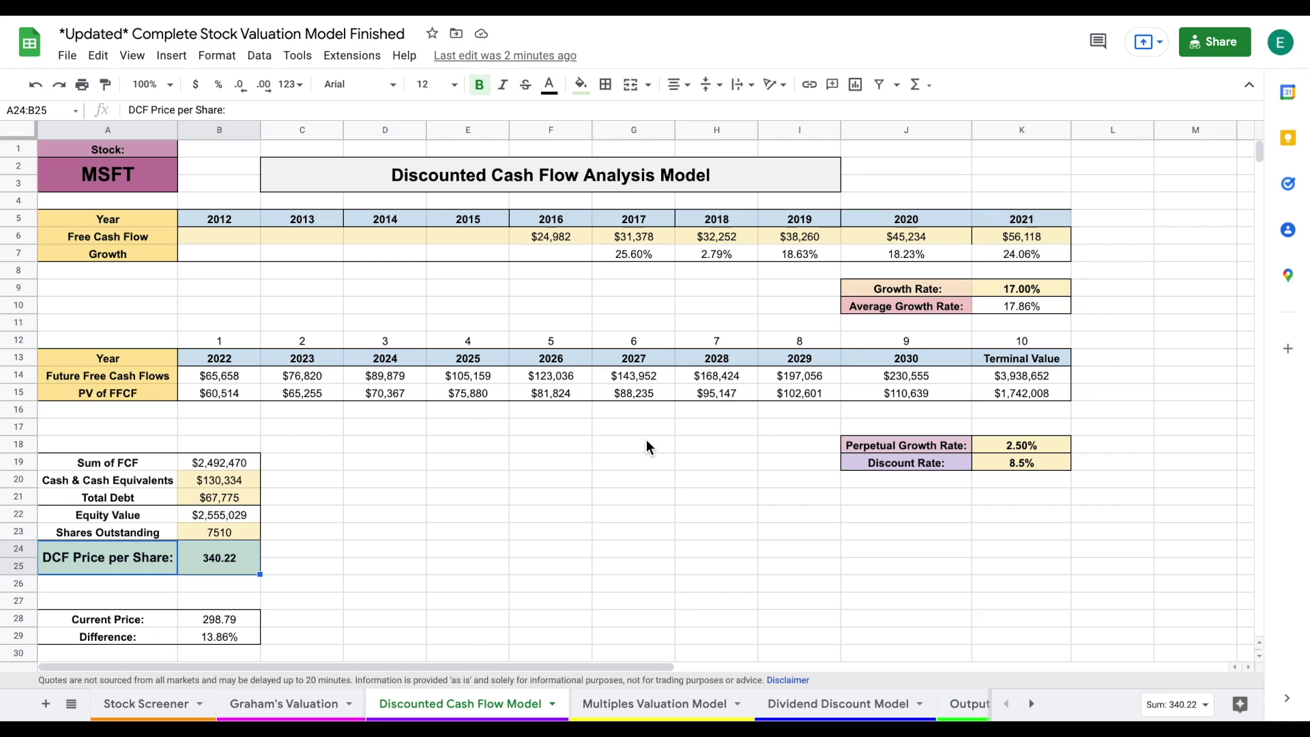
Show the Multiples Valuation Model sheet and clear the three peer tickers in D7:D9
{"action": "left_click", "coordinate": [672, 703]}
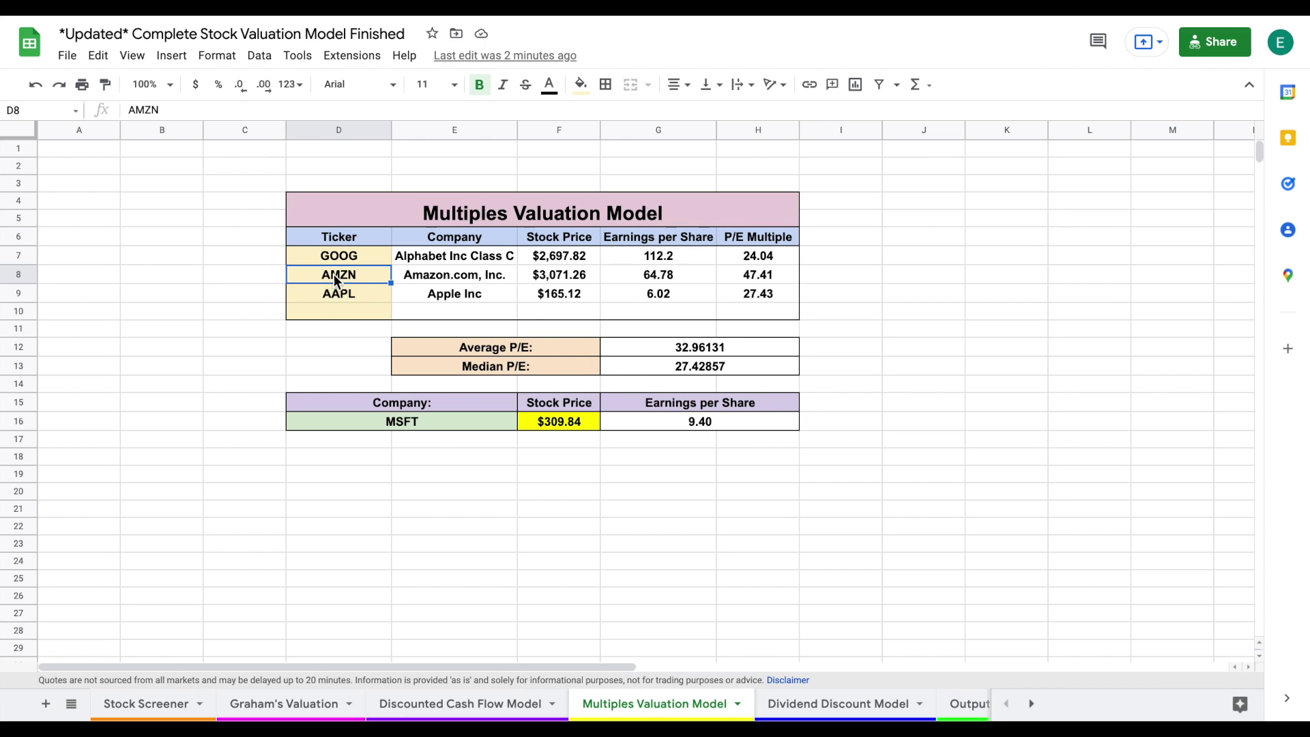
{"action": "left_click_drag", "start_coordinate": [345, 257], "coordinate": [351, 293]}
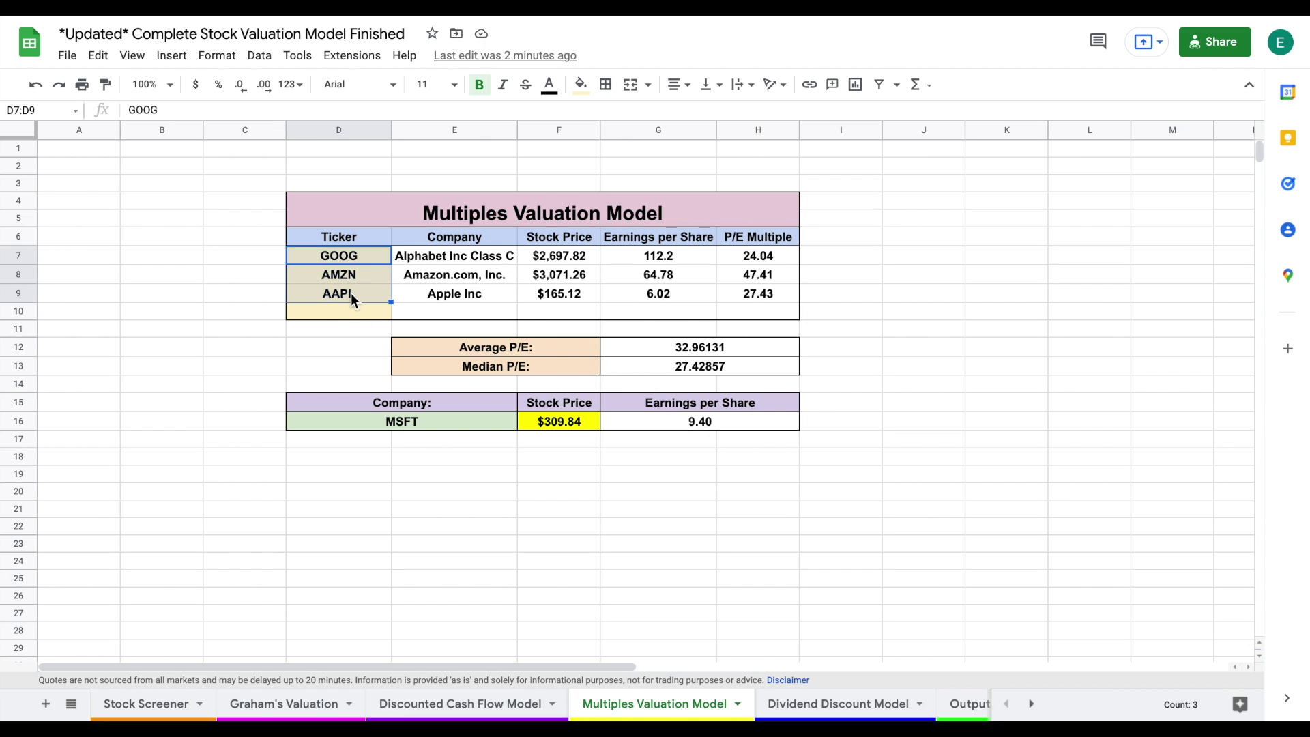
{"action": "key", "text": "Delete"}
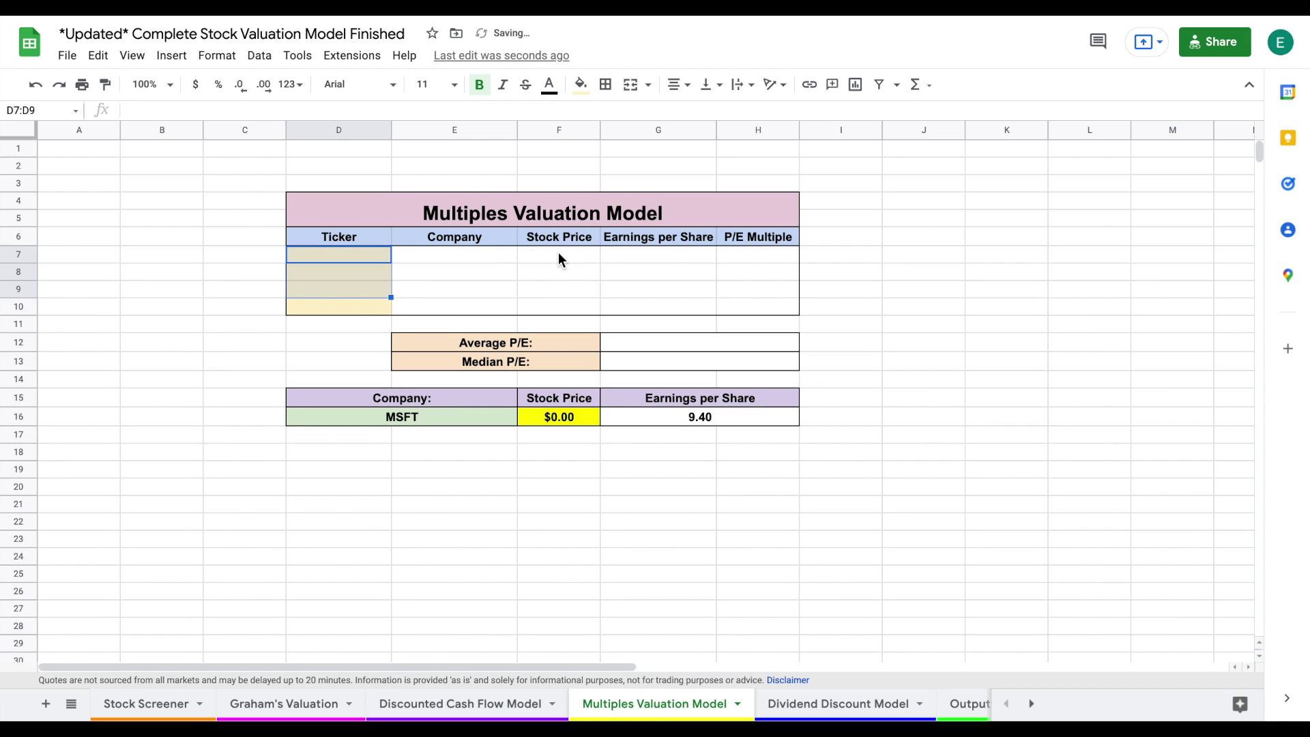
{"action": "left_click", "coordinate": [745, 240]}
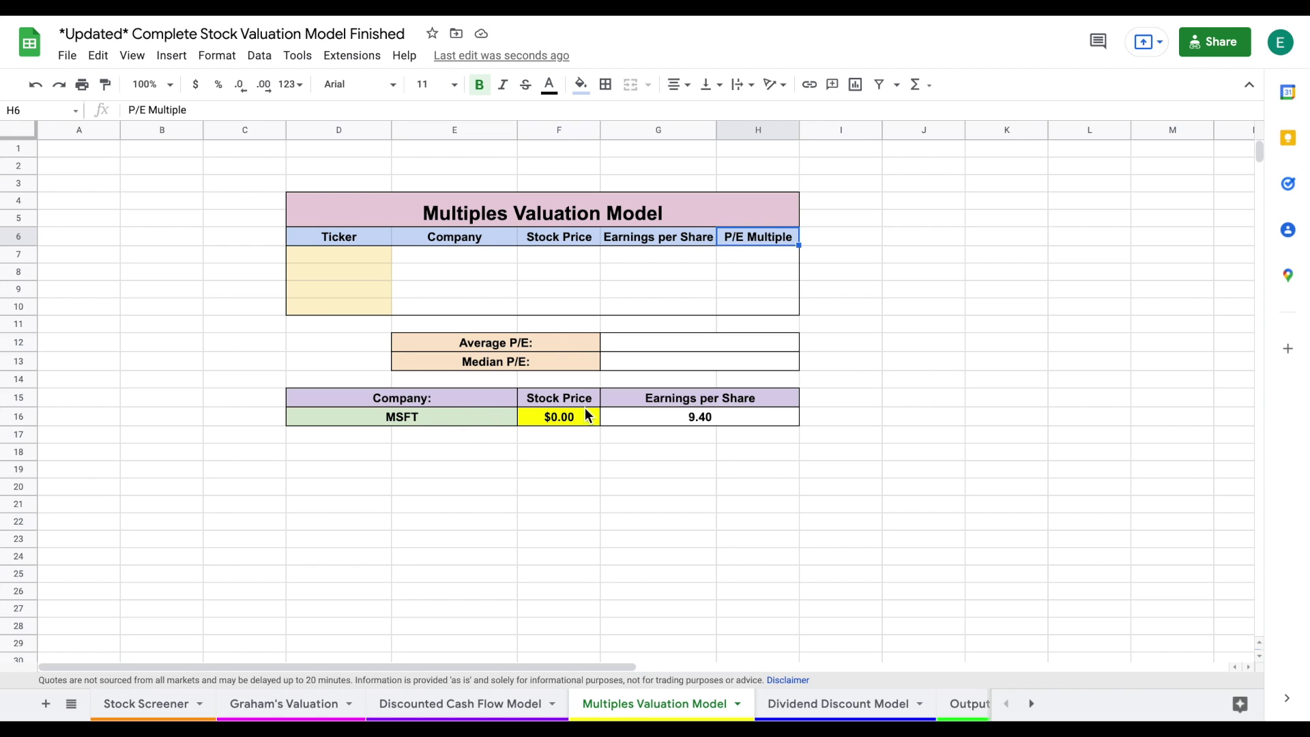
Enter the peer tickers AAPL, GOOG and AMZN in cells D7 to D9 of the multiples table
{"action": "left_click", "coordinate": [367, 258]}
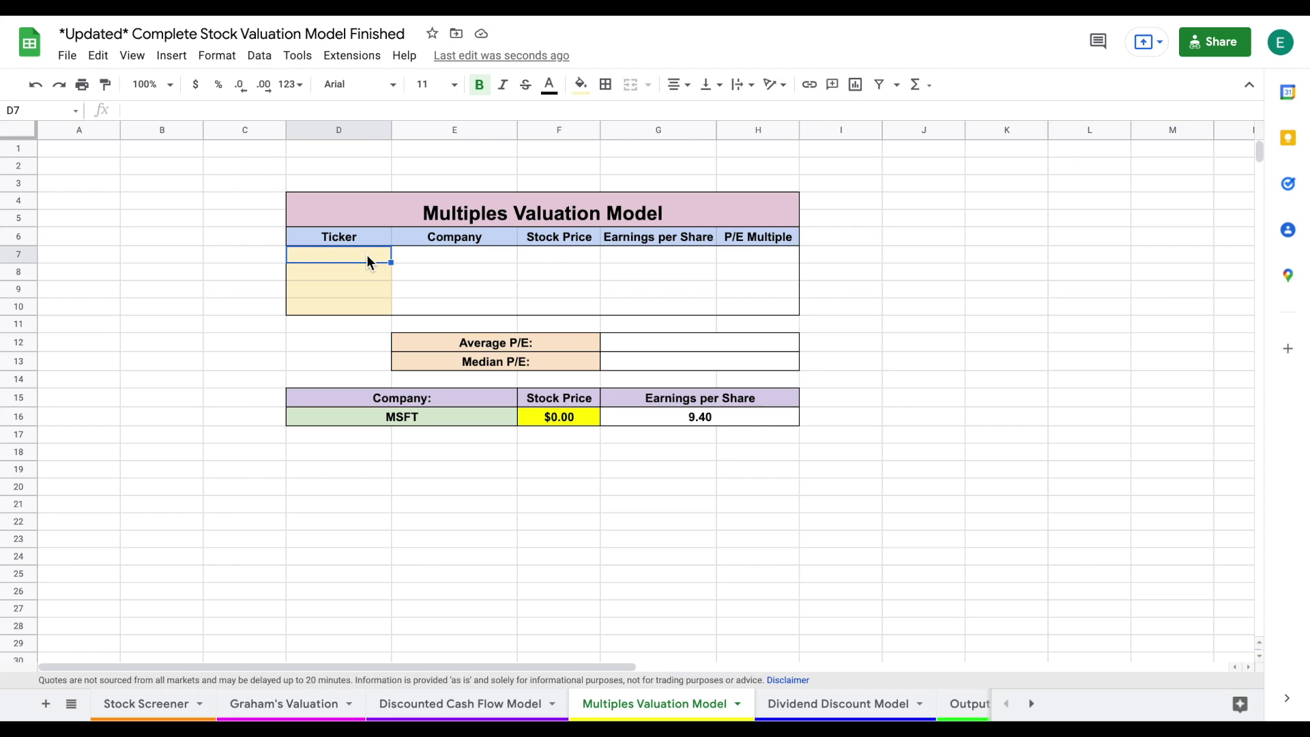
{"action": "type", "text": "AAPL"}
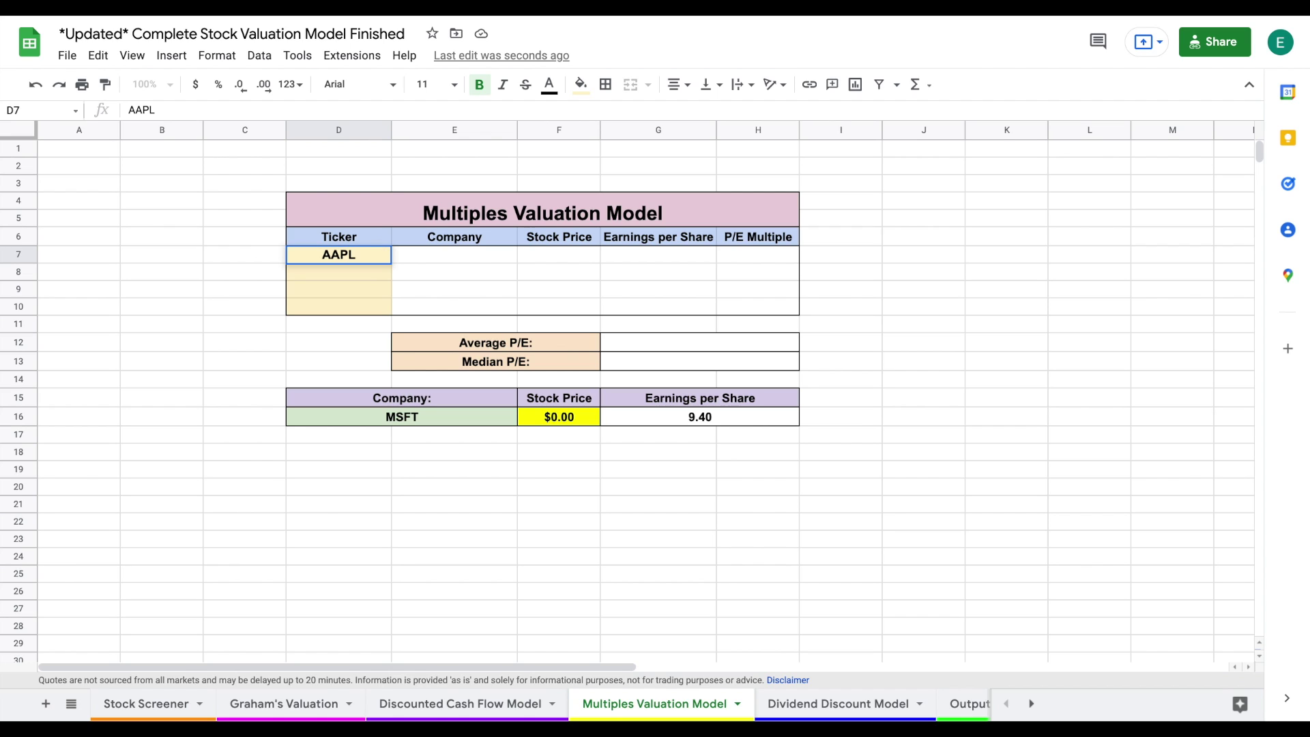
{"action": "key", "text": "Return"}
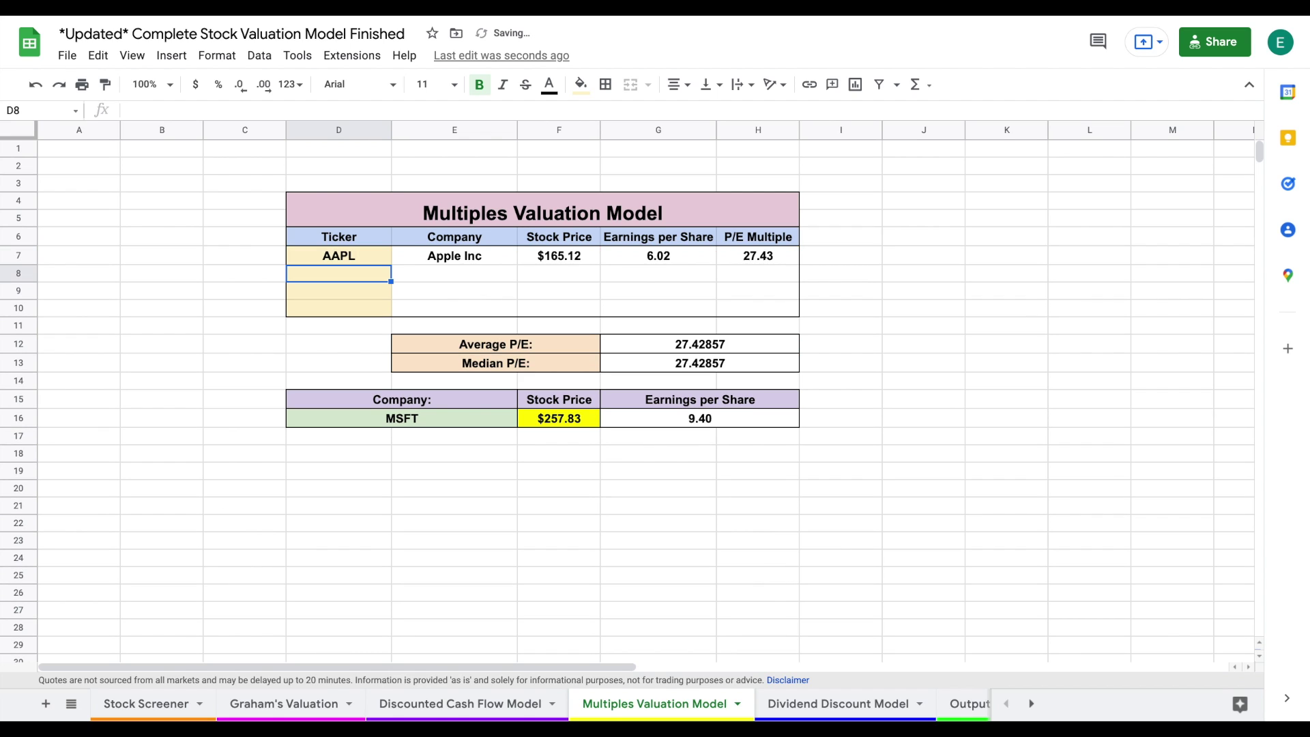
{"action": "type", "text": "GOOG"}
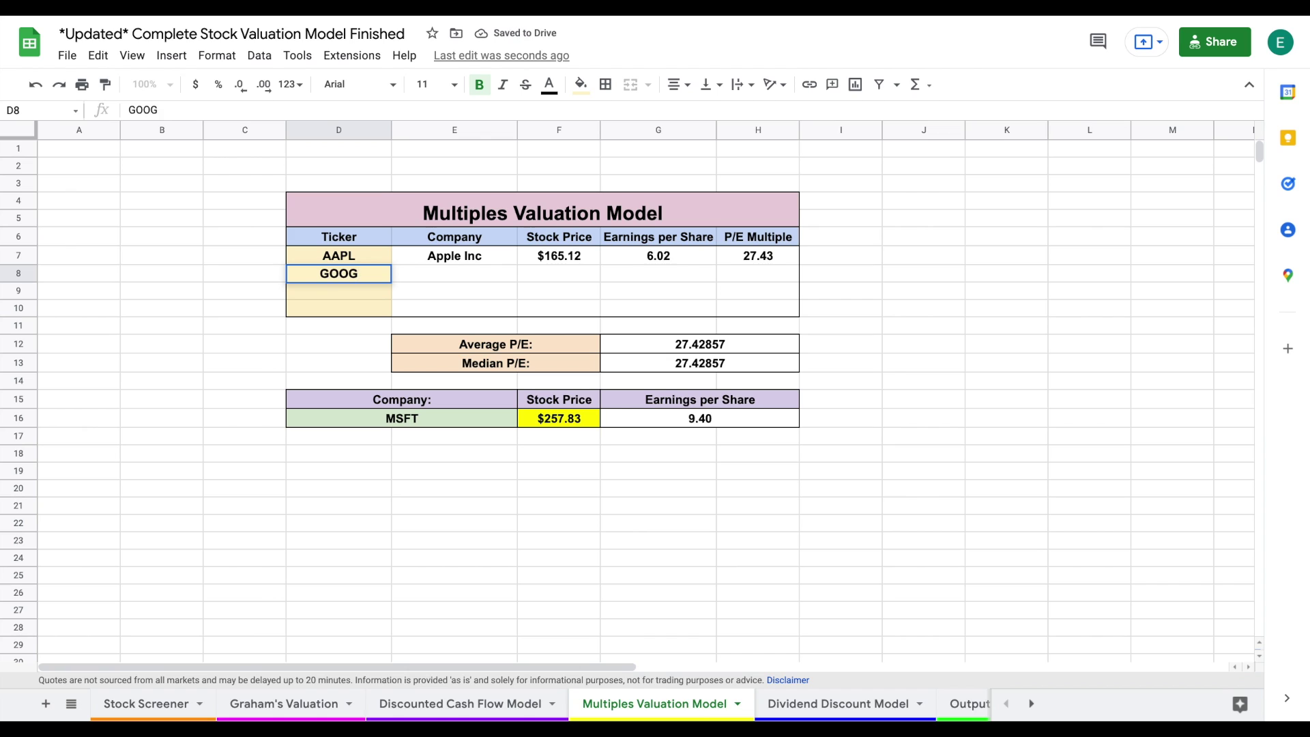
{"action": "key", "text": "Return"}
{"action": "type", "text": "AMZN"}
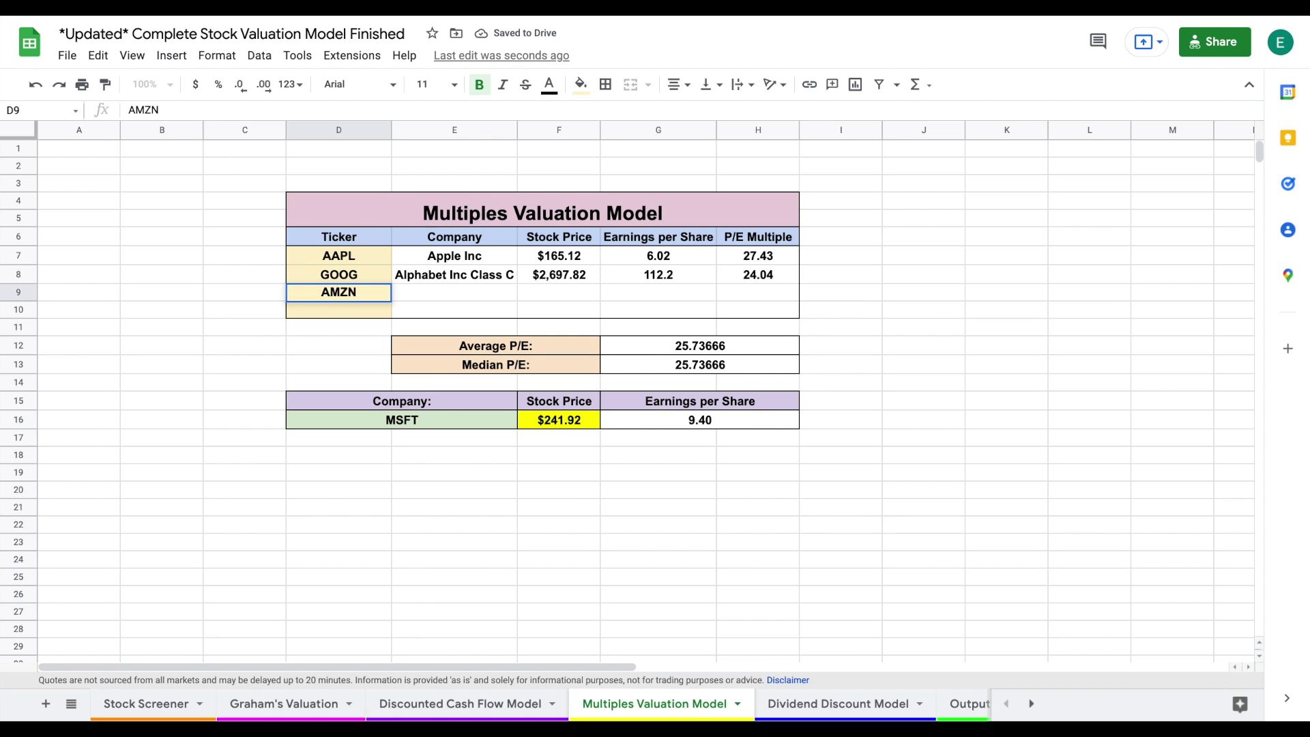
{"action": "key", "text": "Return"}
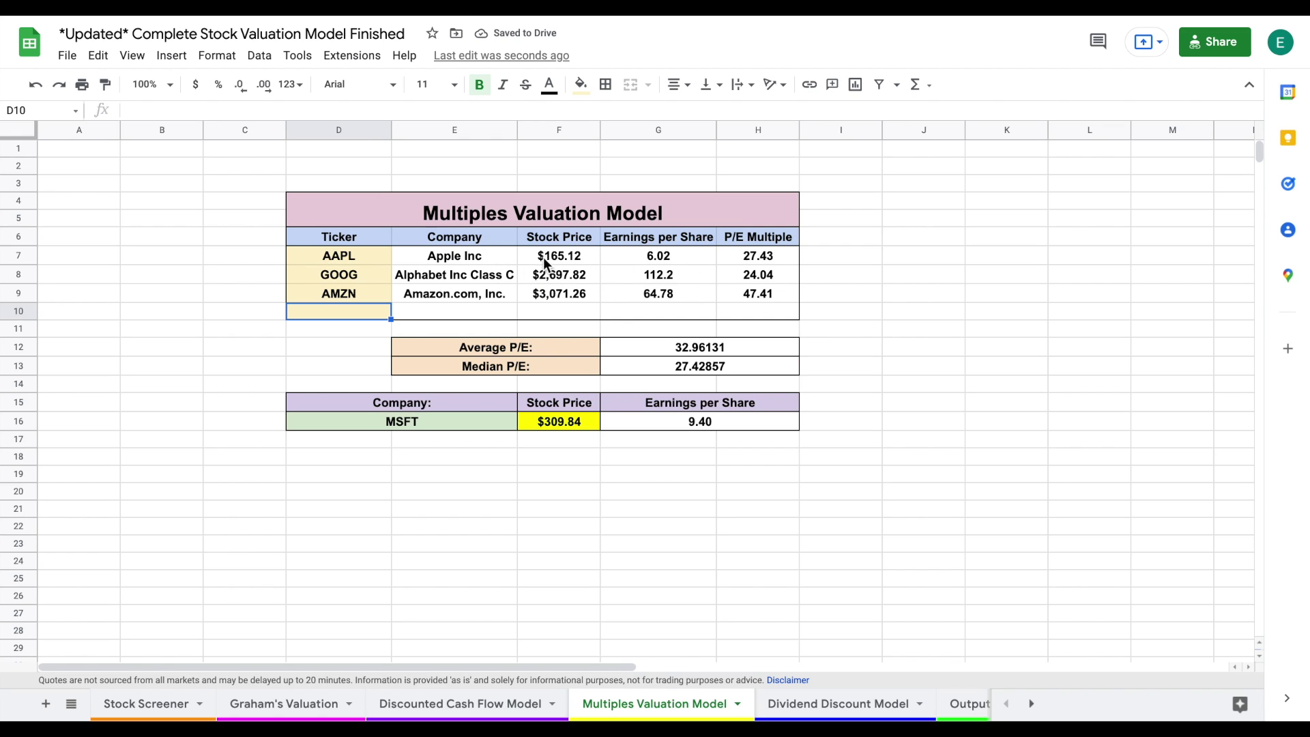
Inspect the company name, stock price, earnings per share and P/E multiple formulas for the three peers
{"action": "left_click_drag", "start_coordinate": [485, 257], "coordinate": [490, 299]}
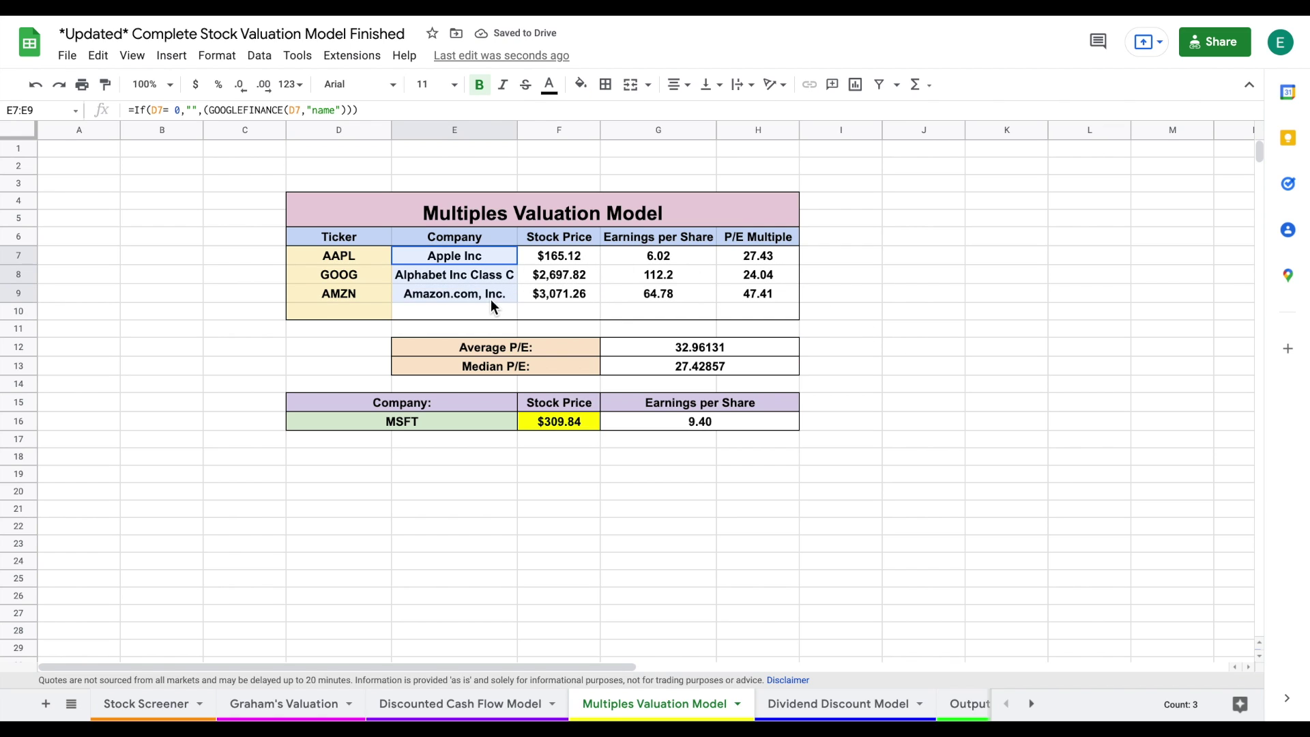
{"action": "left_click", "coordinate": [564, 259]}
{"action": "left_click_drag", "start_coordinate": [569, 268], "coordinate": [571, 300]}
{"action": "left_click_drag", "start_coordinate": [675, 262], "coordinate": [680, 297]}
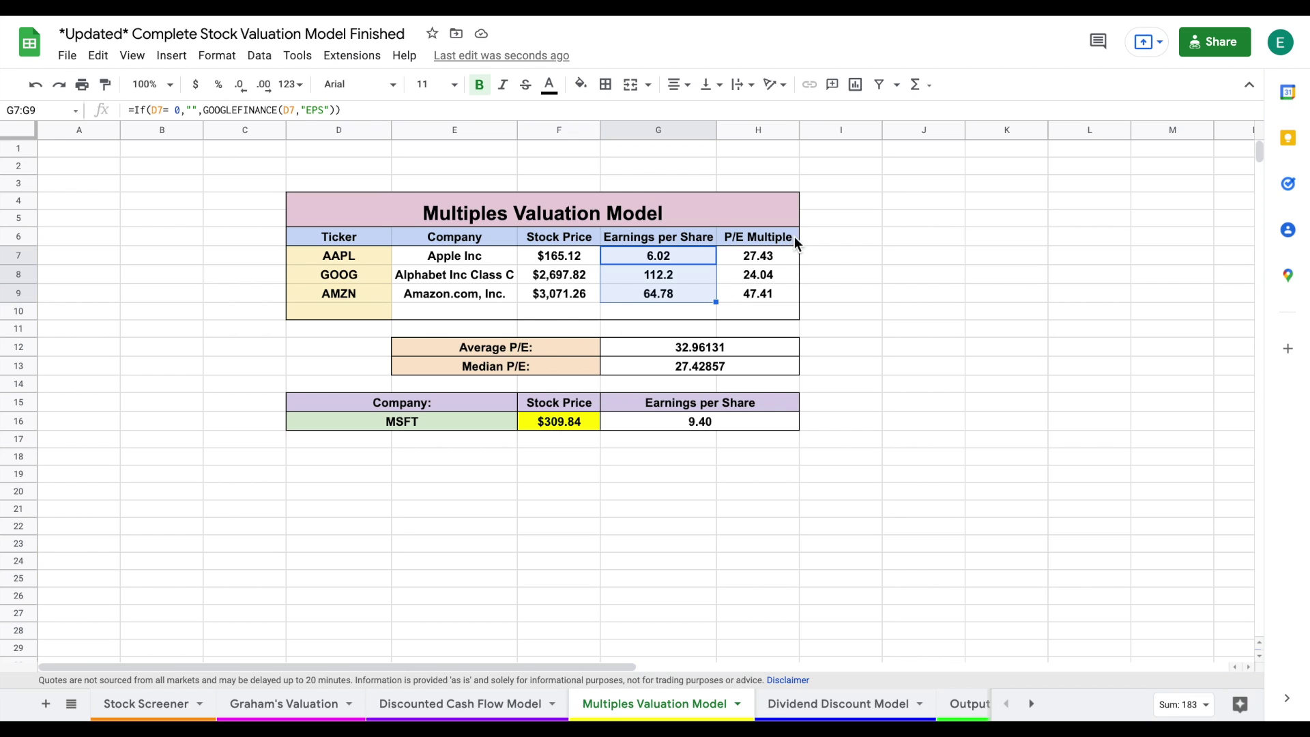
{"action": "left_click", "coordinate": [563, 263]}
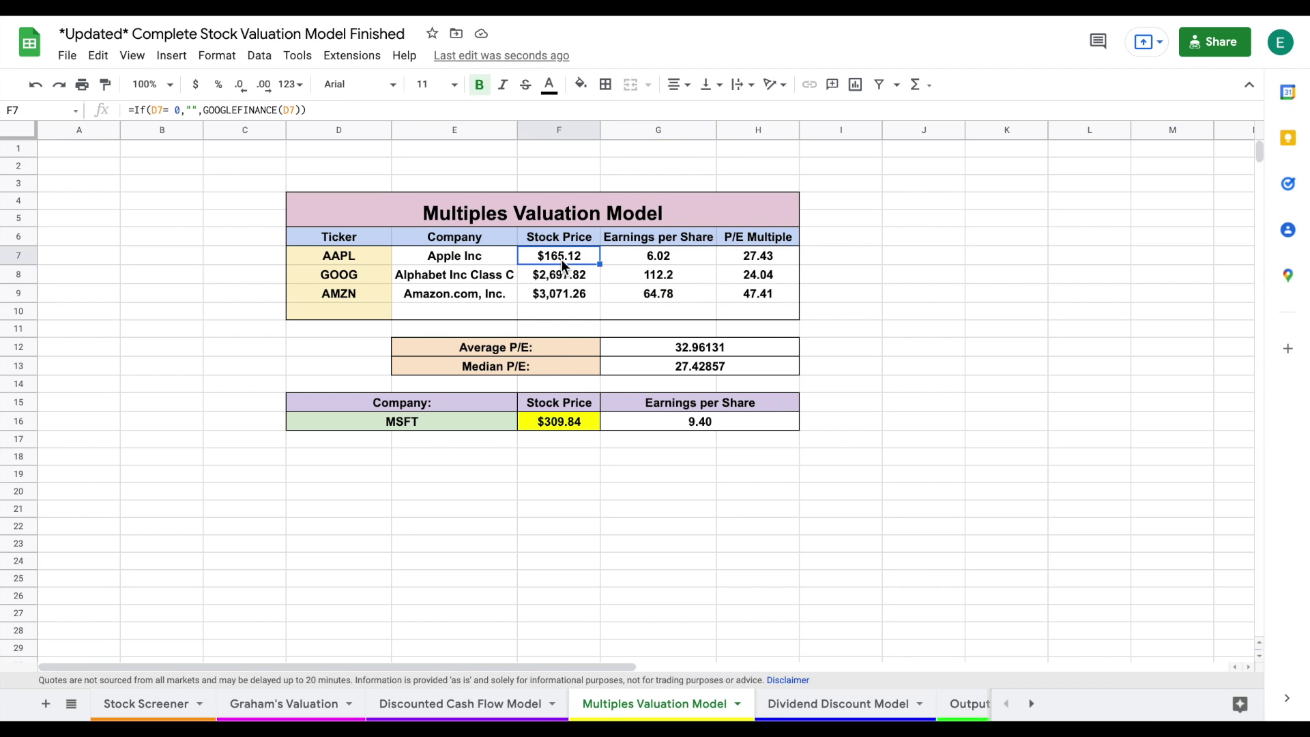
{"action": "left_click", "coordinate": [690, 258]}
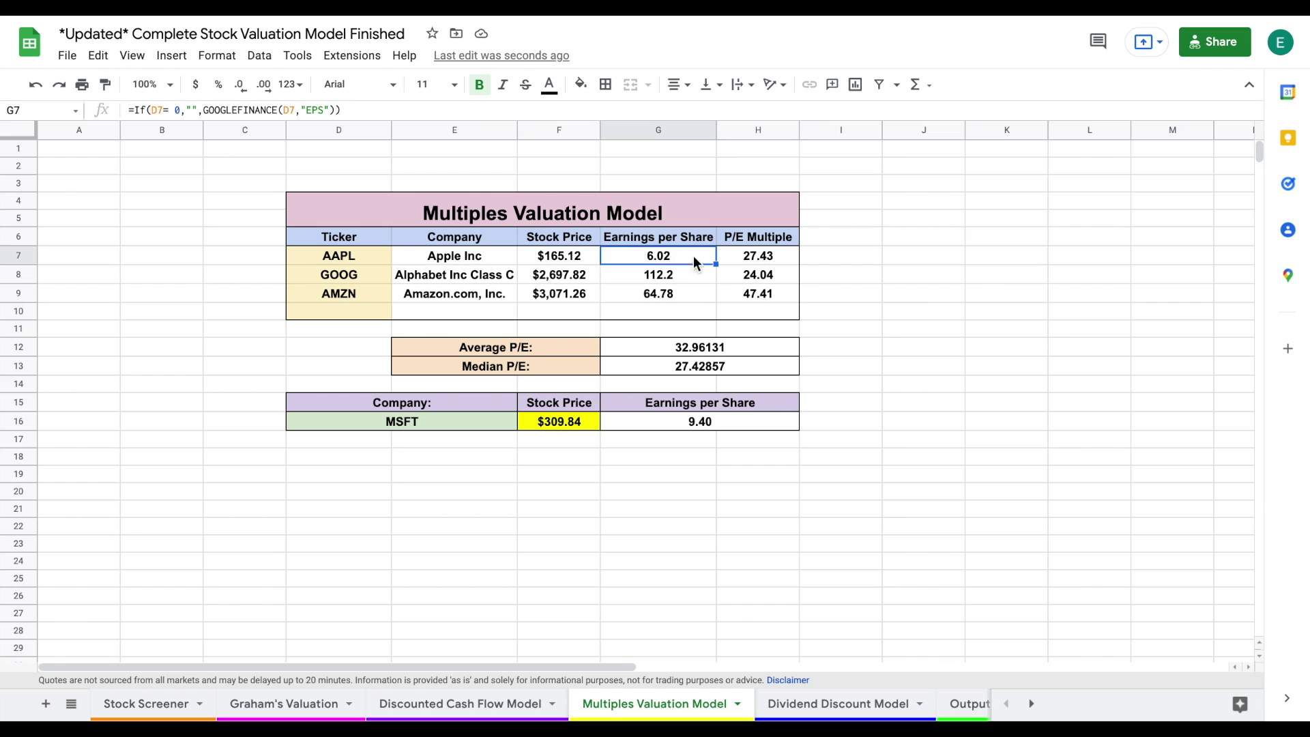
{"action": "left_click_drag", "start_coordinate": [781, 255], "coordinate": [780, 286]}
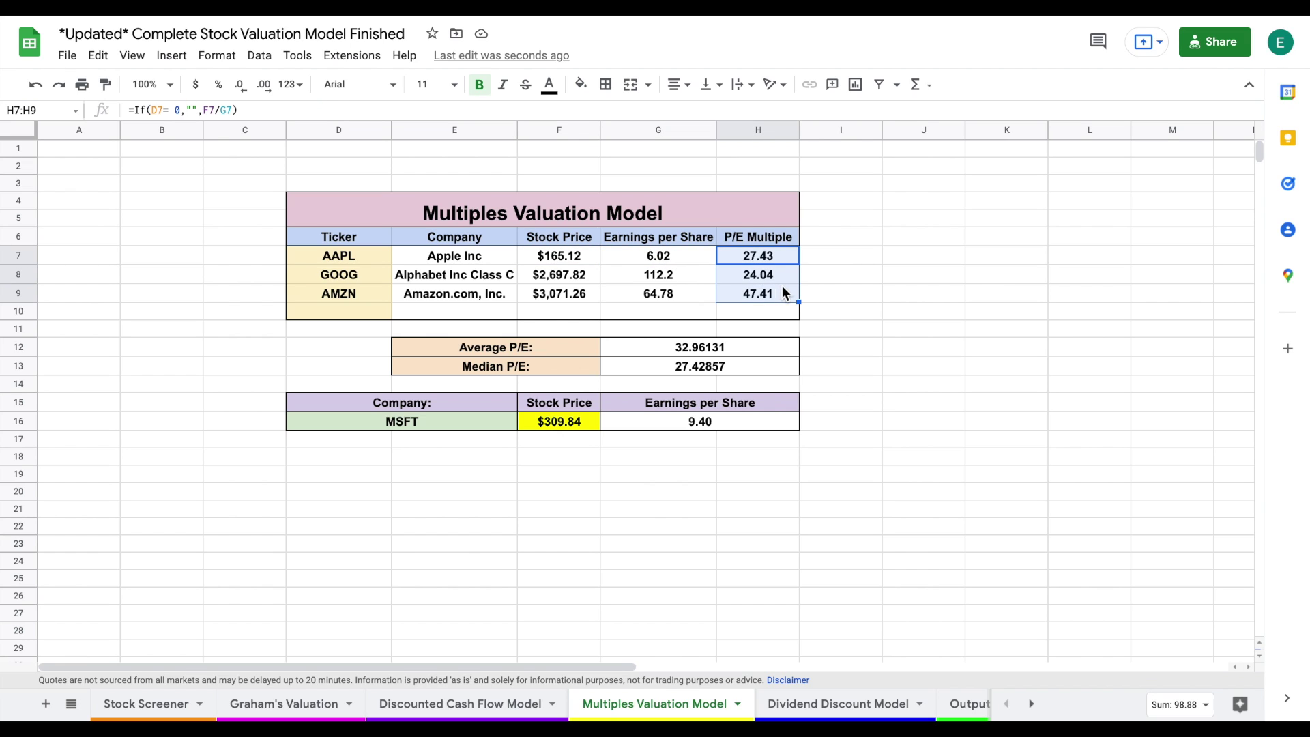
Review the peers' average P/E and the earnings per share and resulting stock price for MSFT
{"action": "left_click_drag", "start_coordinate": [551, 348], "coordinate": [698, 349]}
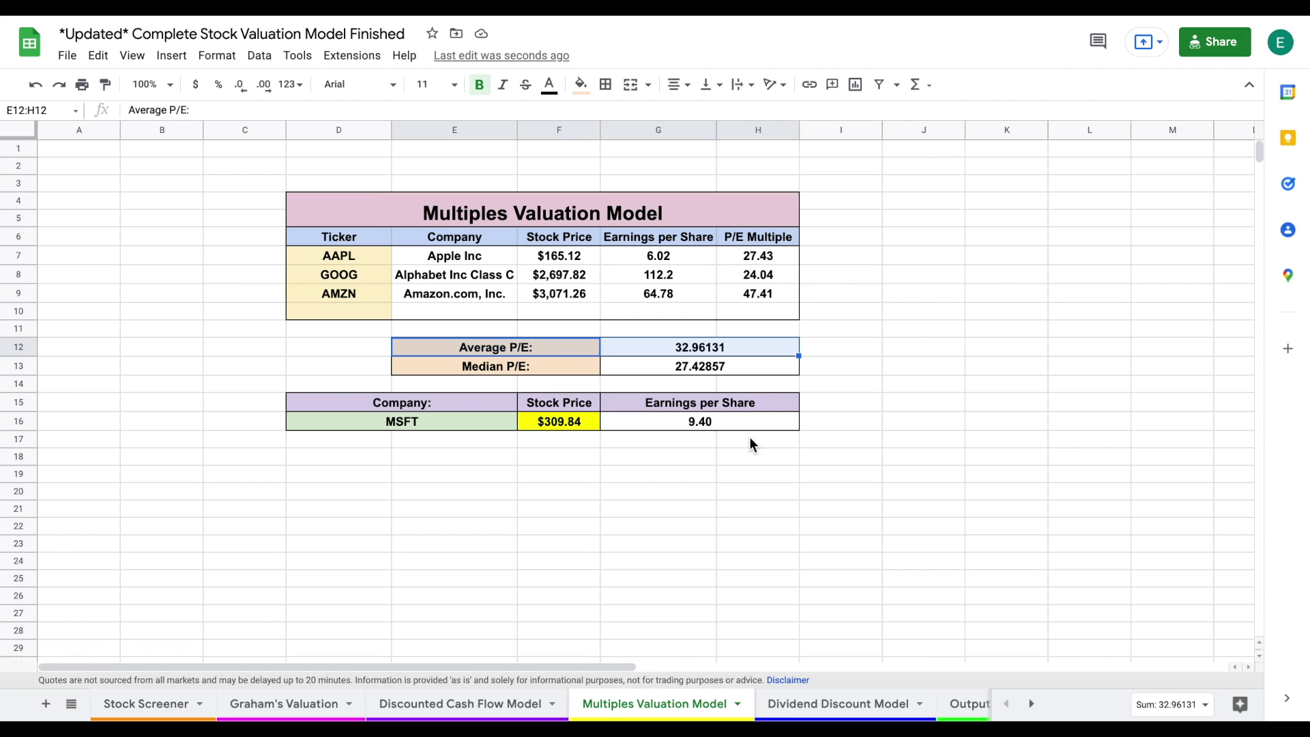
{"action": "left_click", "coordinate": [720, 420]}
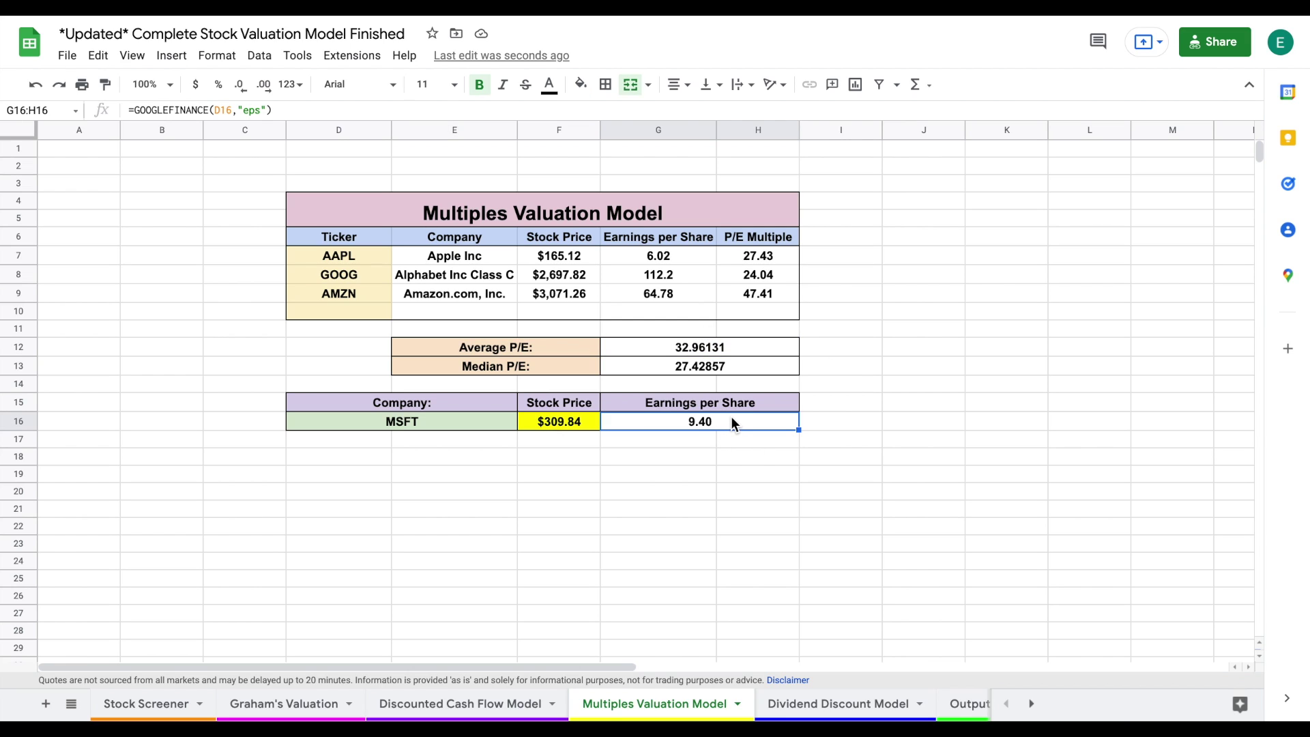
{"action": "left_click_drag", "start_coordinate": [452, 428], "coordinate": [571, 419]}
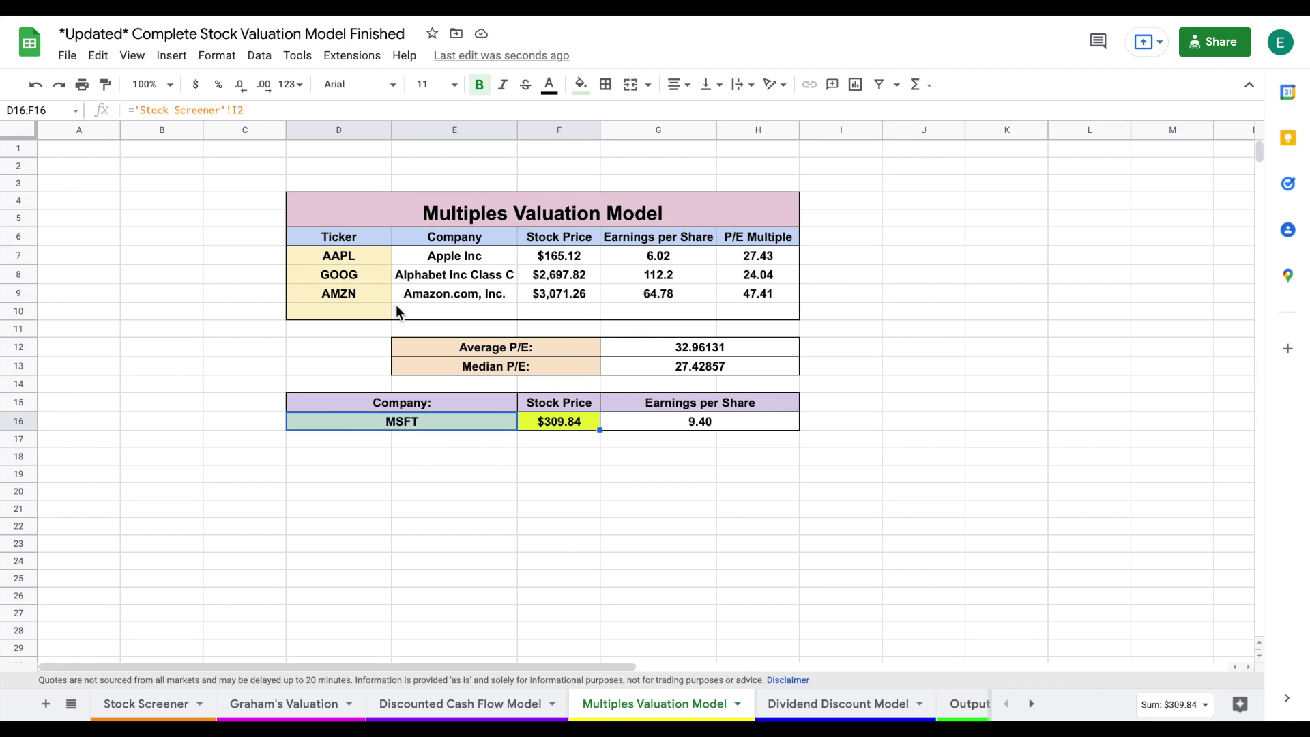
{"action": "left_click_drag", "start_coordinate": [450, 417], "coordinate": [598, 423]}
Show the Dividend Discount Model sheet and examine the dividend payouts from four years ago to the current year
{"action": "left_click", "coordinate": [860, 709]}
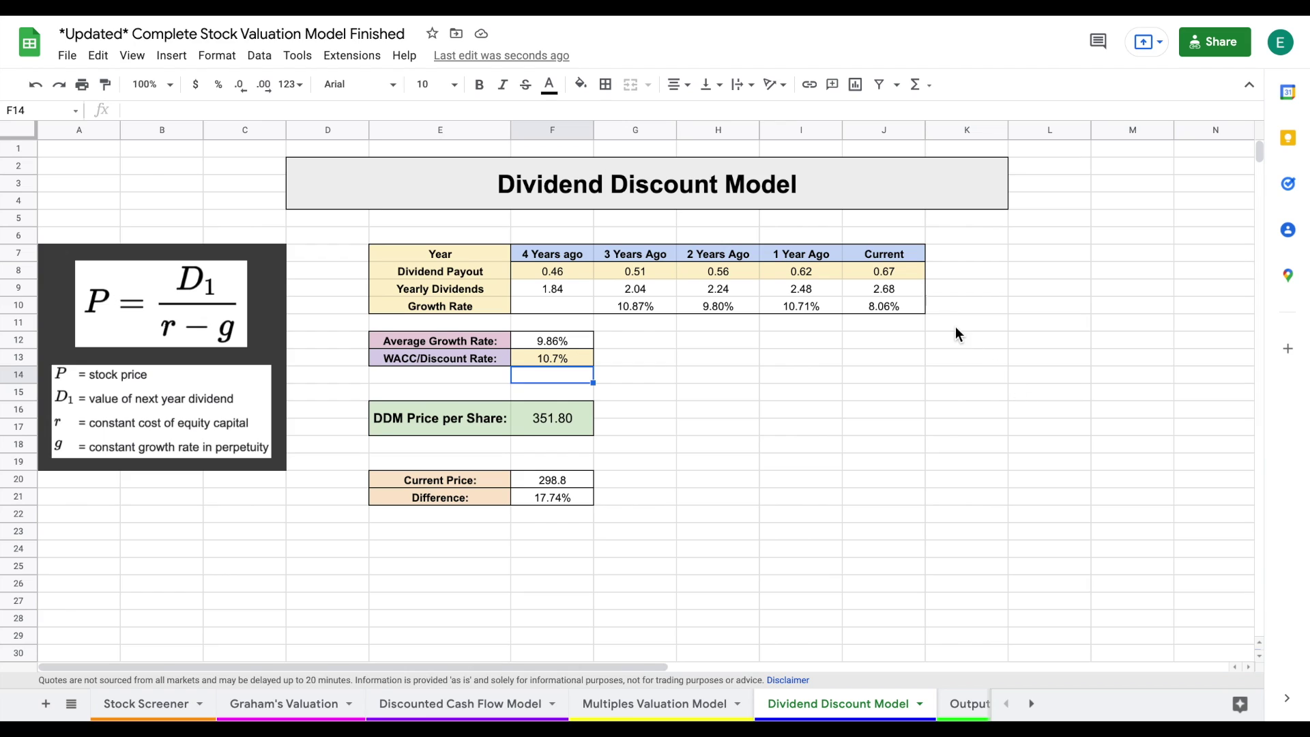
{"action": "left_click_drag", "start_coordinate": [563, 266], "coordinate": [870, 267]}
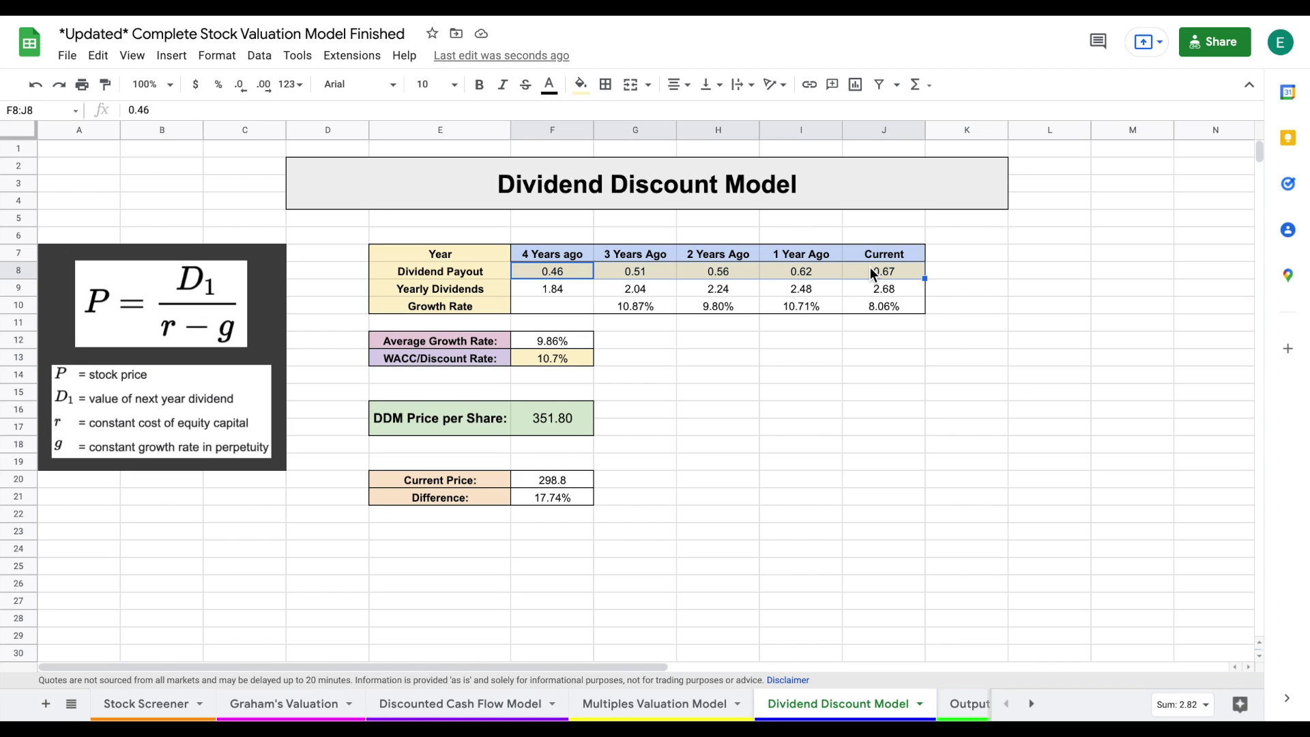
{"action": "left_click", "coordinate": [948, 393]}
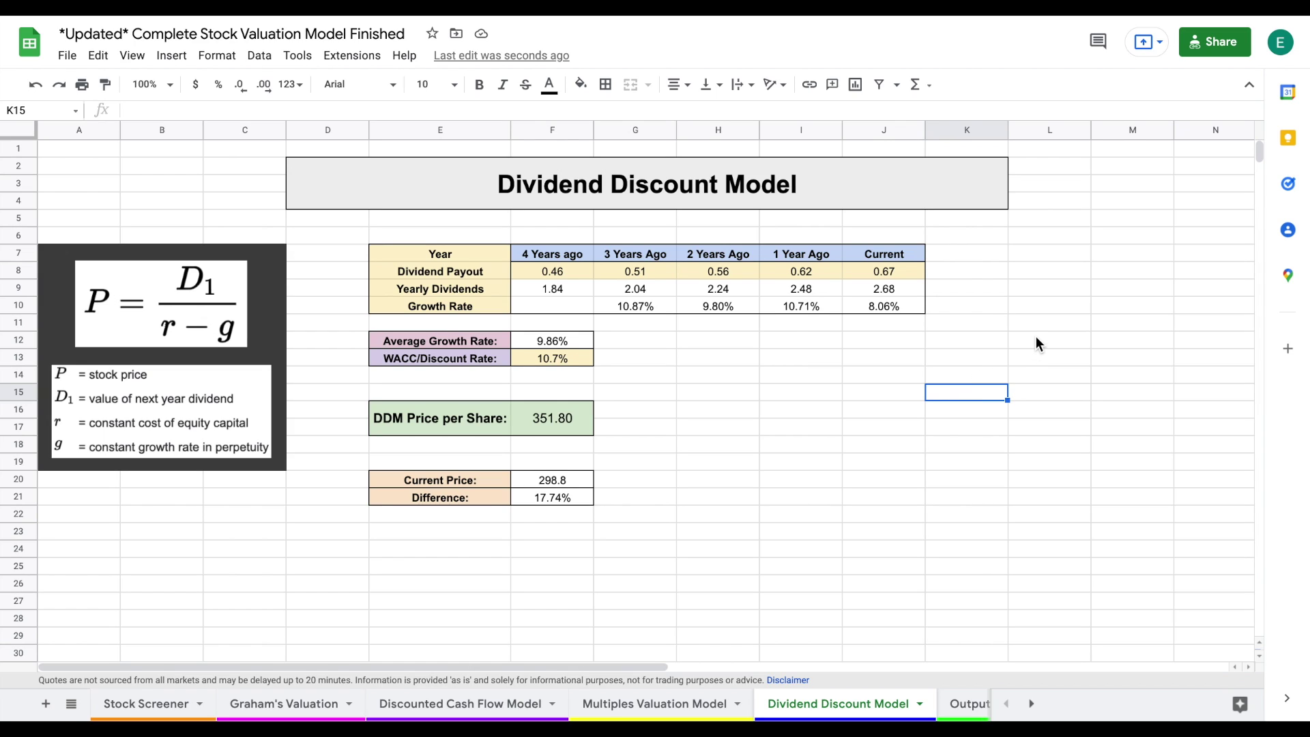
{"action": "left_click_drag", "start_coordinate": [563, 267], "coordinate": [869, 266]}
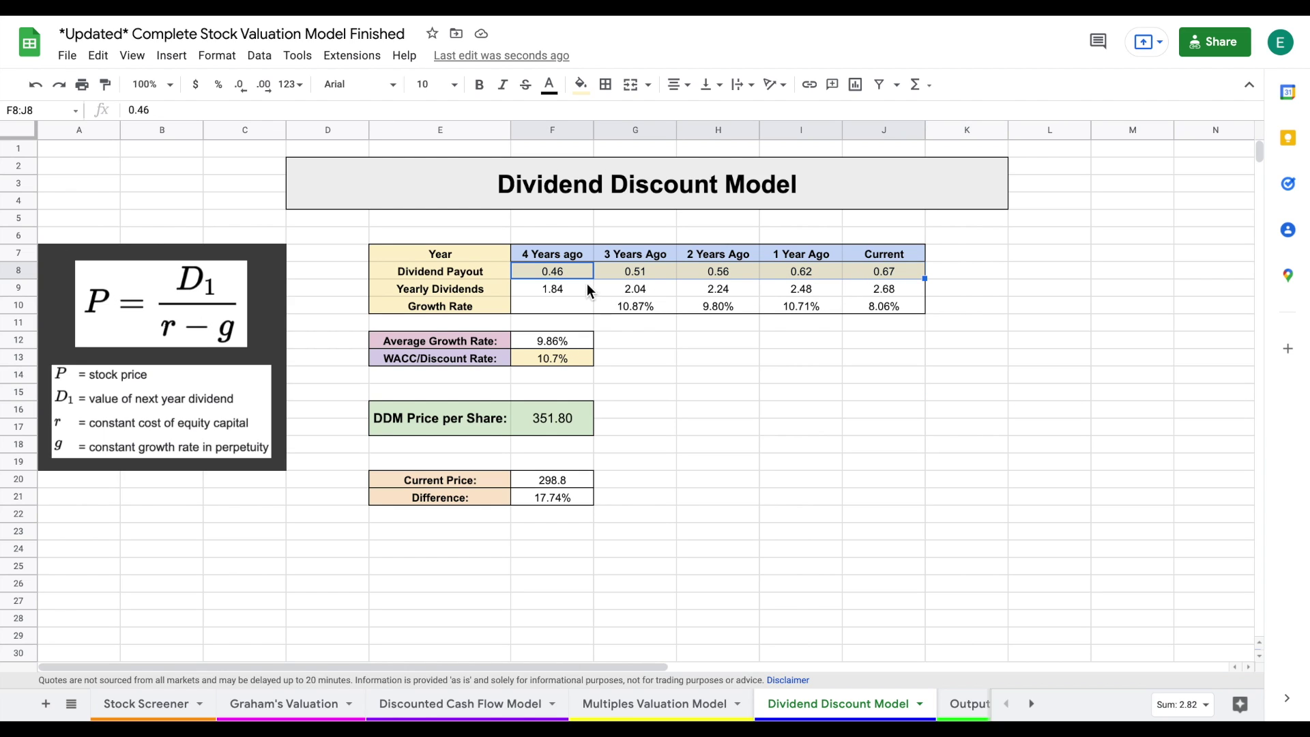
{"action": "left_click_drag", "start_coordinate": [573, 274], "coordinate": [888, 267]}
Review the yearly dividends and growth rates, the average growth and discount rates, and the DDM price per share
{"action": "left_click_drag", "start_coordinate": [546, 289], "coordinate": [908, 280]}
{"action": "left_click_drag", "start_coordinate": [634, 309], "coordinate": [863, 309]}
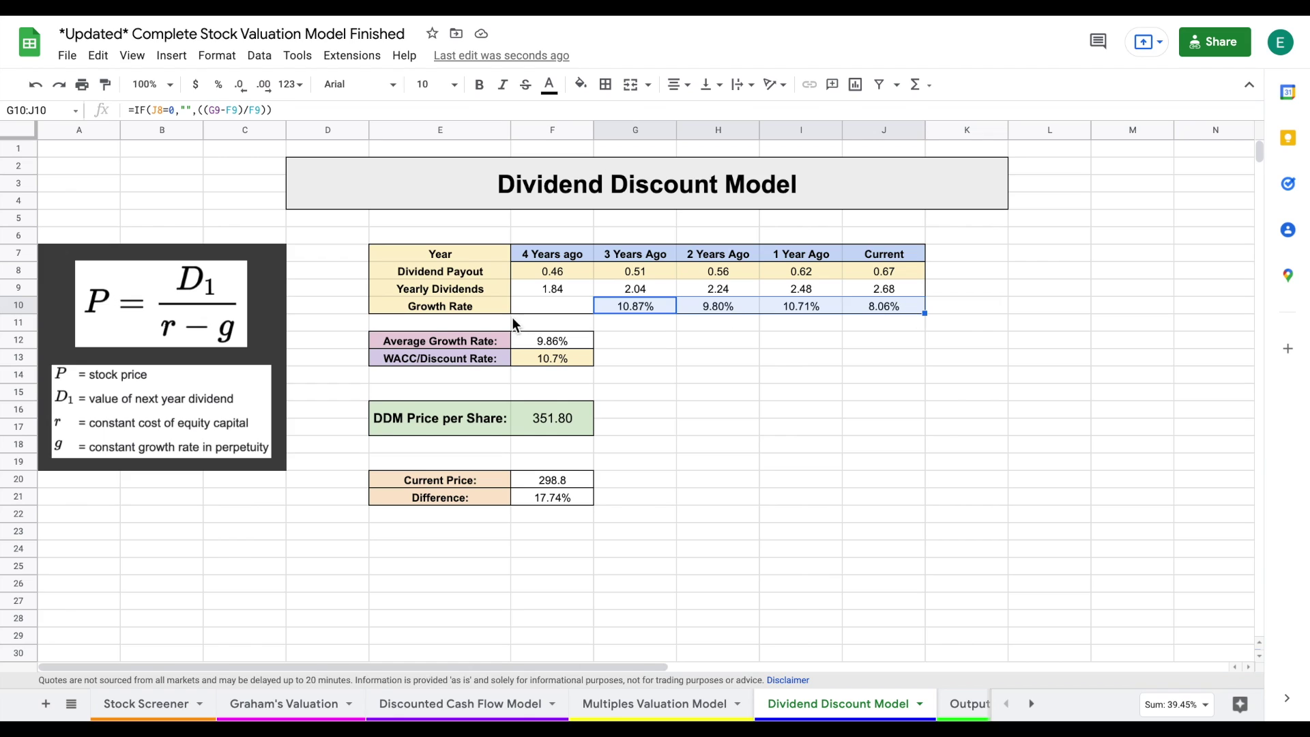
{"action": "left_click_drag", "start_coordinate": [488, 341], "coordinate": [540, 359]}
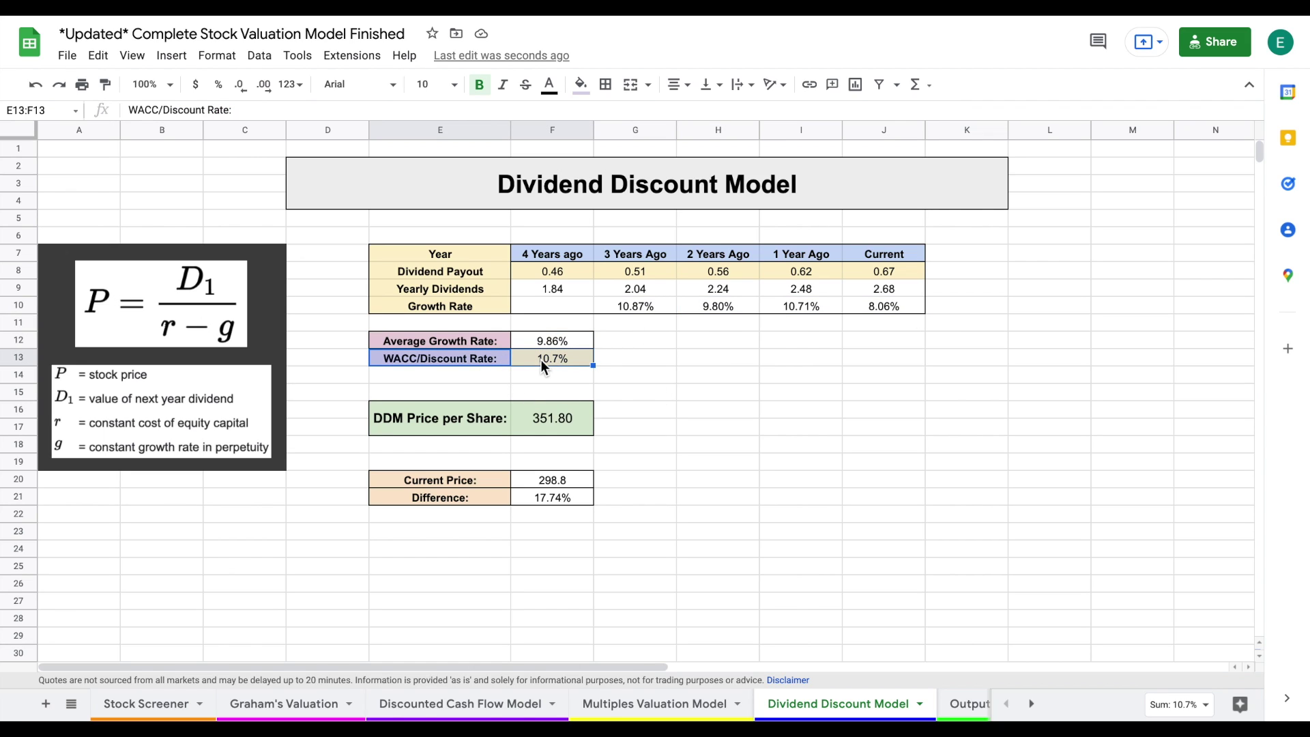
{"action": "left_click_drag", "start_coordinate": [476, 422], "coordinate": [537, 423]}
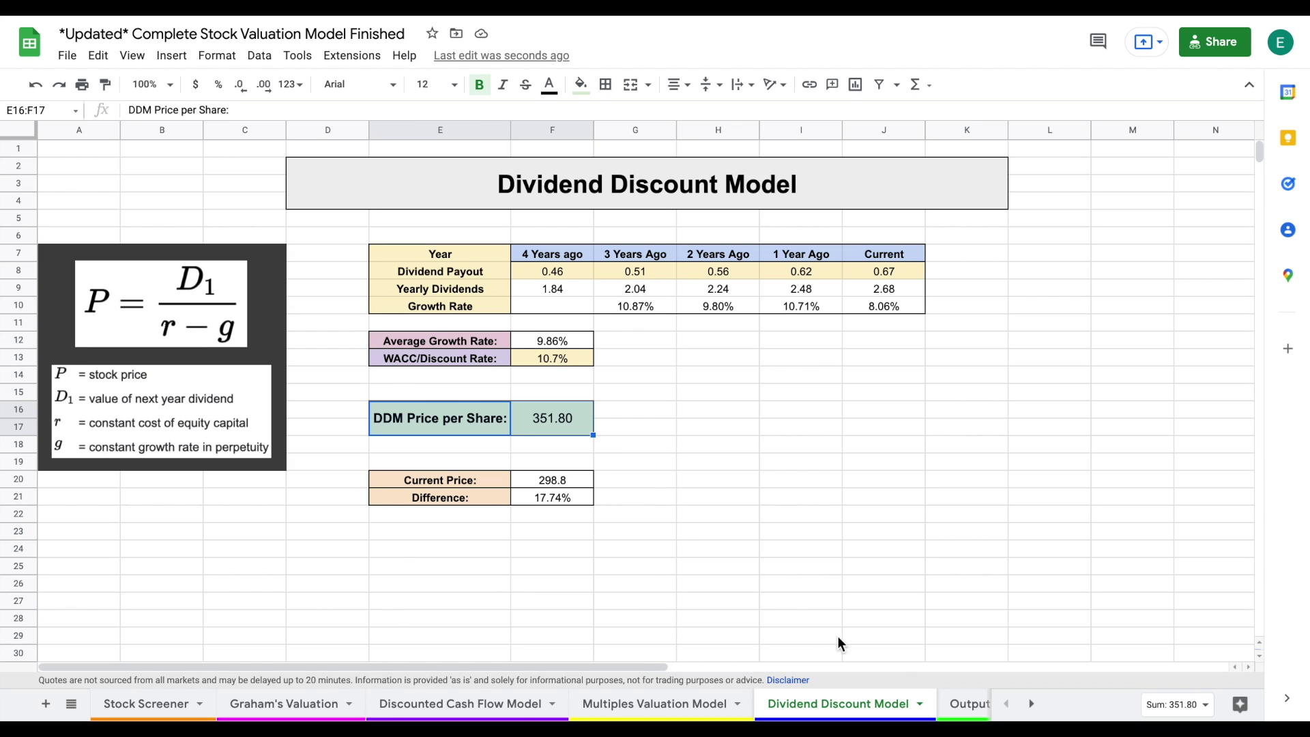
Show the Output sheet and review the Graham's, multiples, discounted cash flow and dividend discount valuations and their average intrinsic value
{"action": "left_click", "coordinate": [967, 710]}
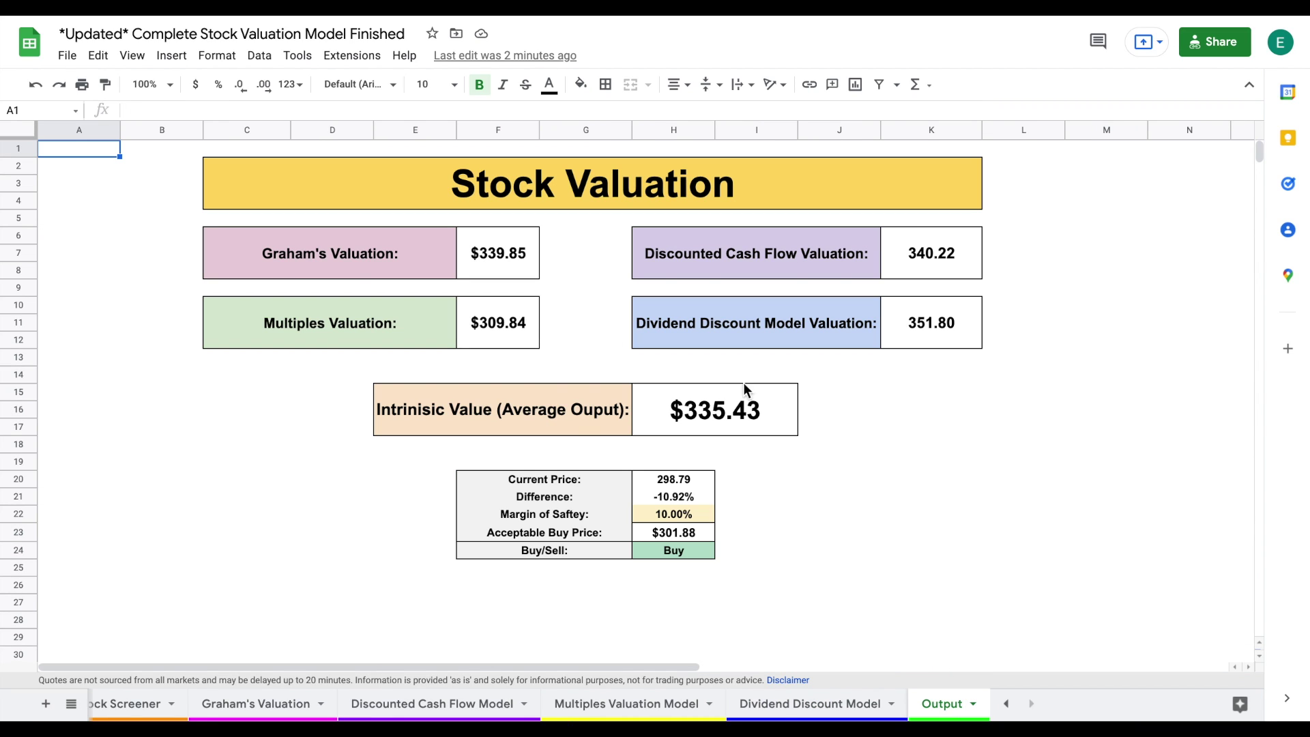
{"action": "left_click", "coordinate": [426, 264]}
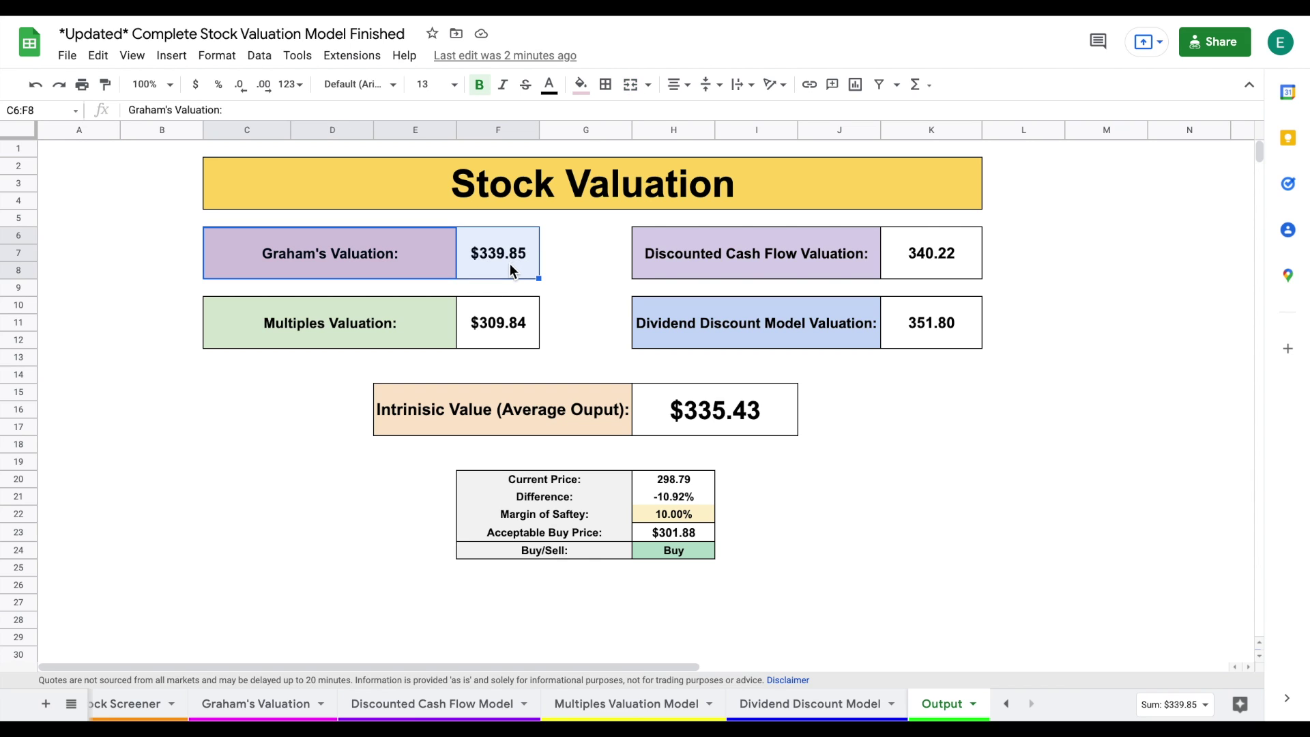
{"action": "left_click", "coordinate": [413, 324]}
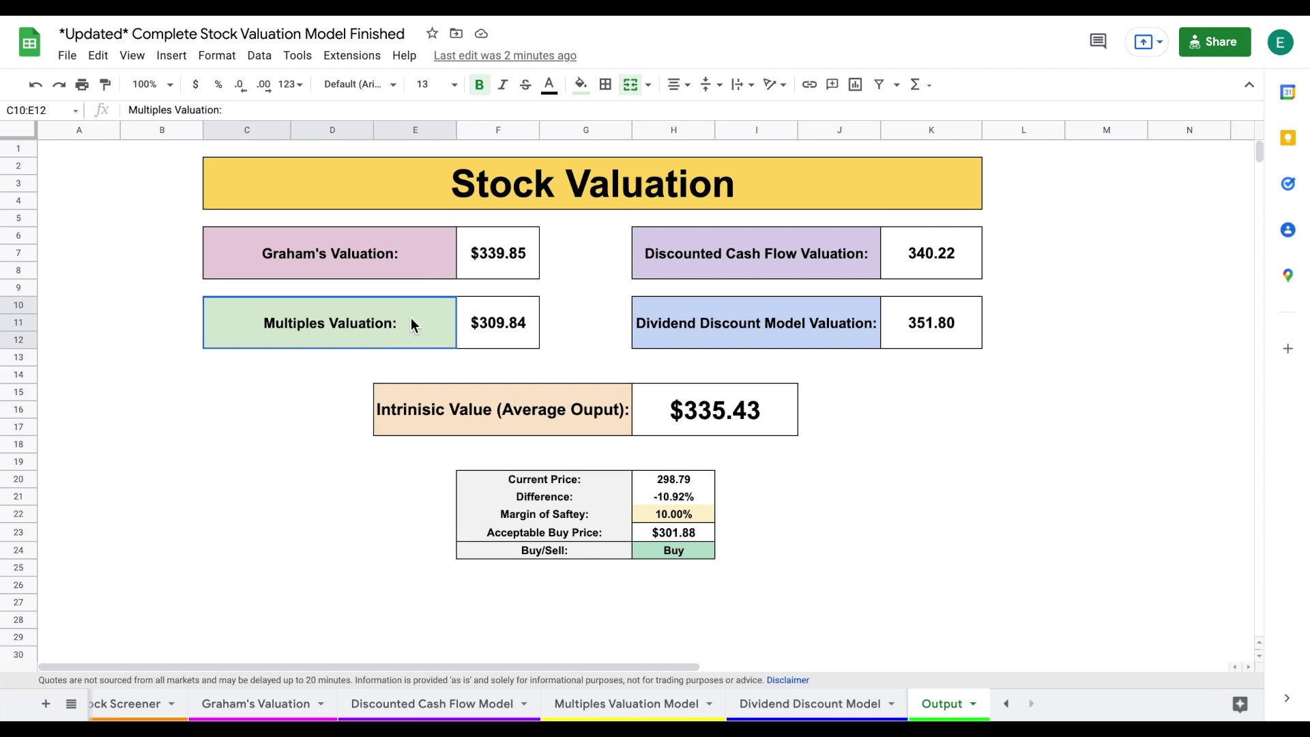
{"action": "left_click", "coordinate": [785, 246]}
{"action": "left_click", "coordinate": [909, 260]}
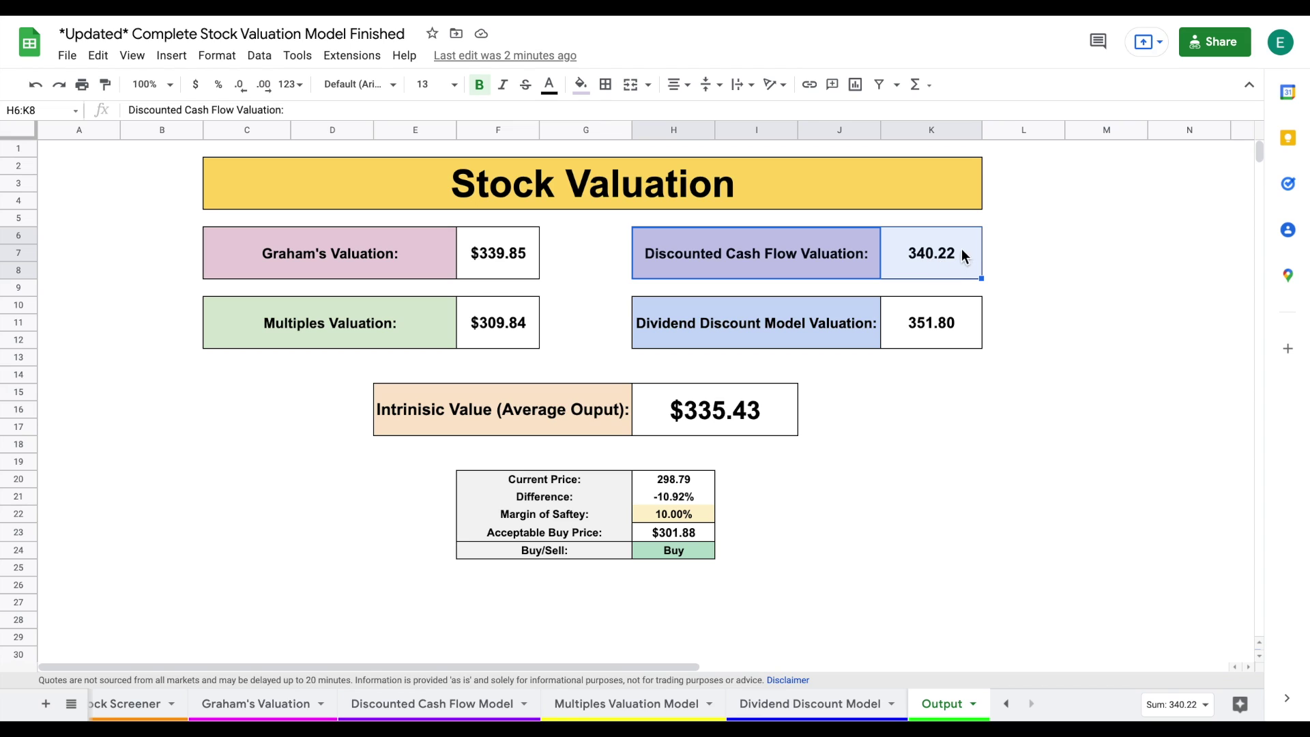
{"action": "left_click", "coordinate": [790, 326]}
{"action": "left_click_drag", "start_coordinate": [908, 326], "coordinate": [928, 327]}
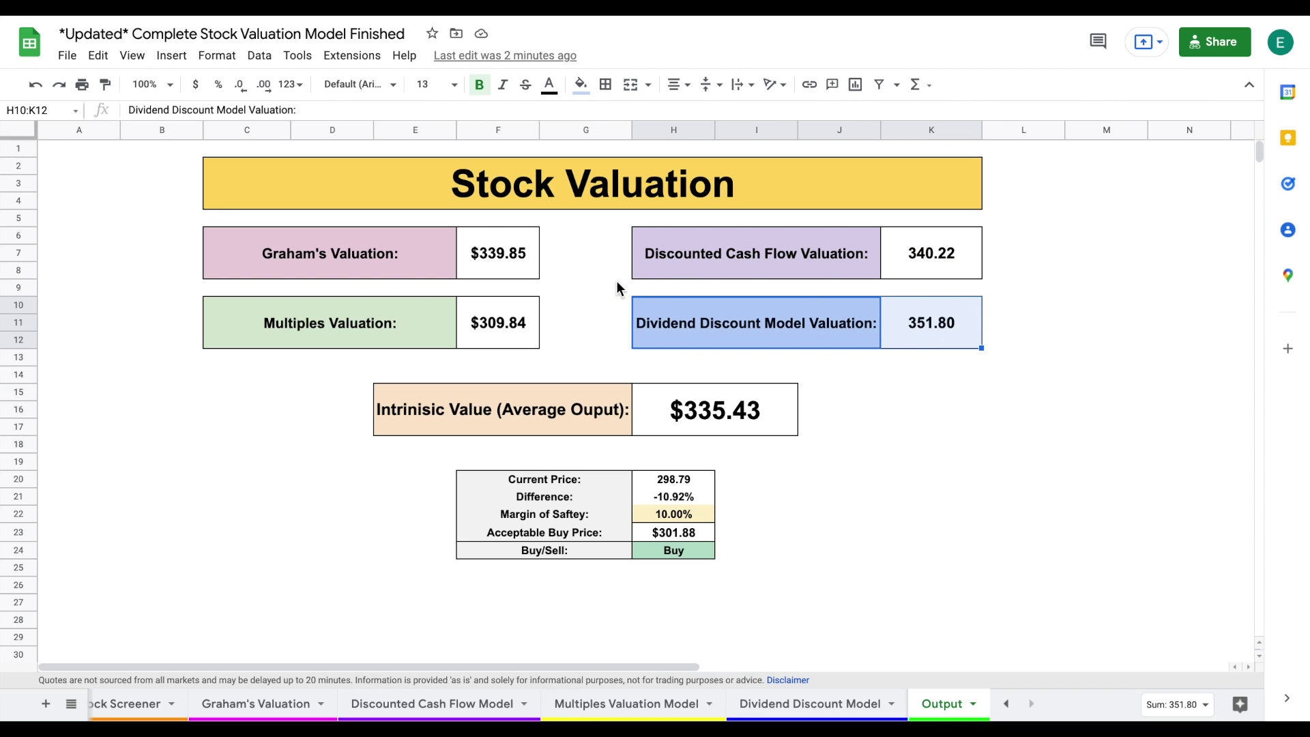
{"action": "left_click_drag", "start_coordinate": [532, 420], "coordinate": [679, 422]}
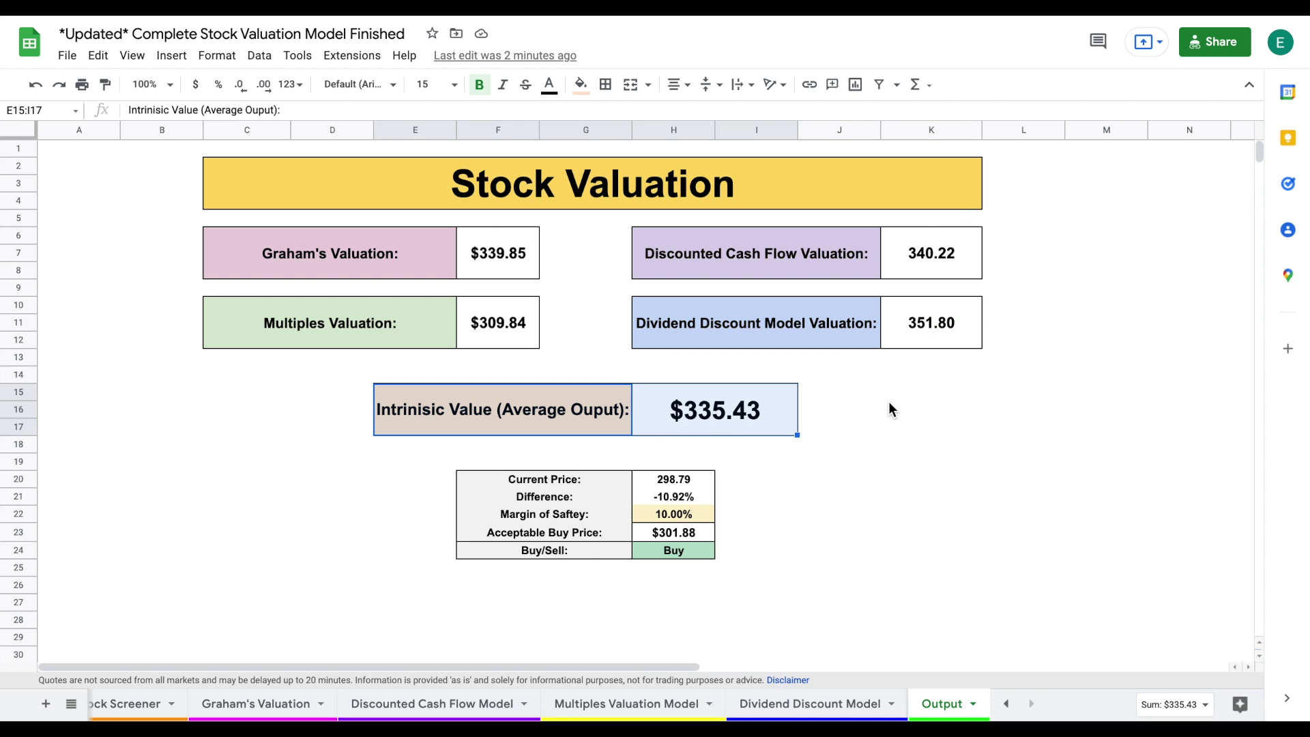
Clear the margin of safety percentage in the Output sheet's price comparison table
{"action": "left_click", "coordinate": [697, 513]}
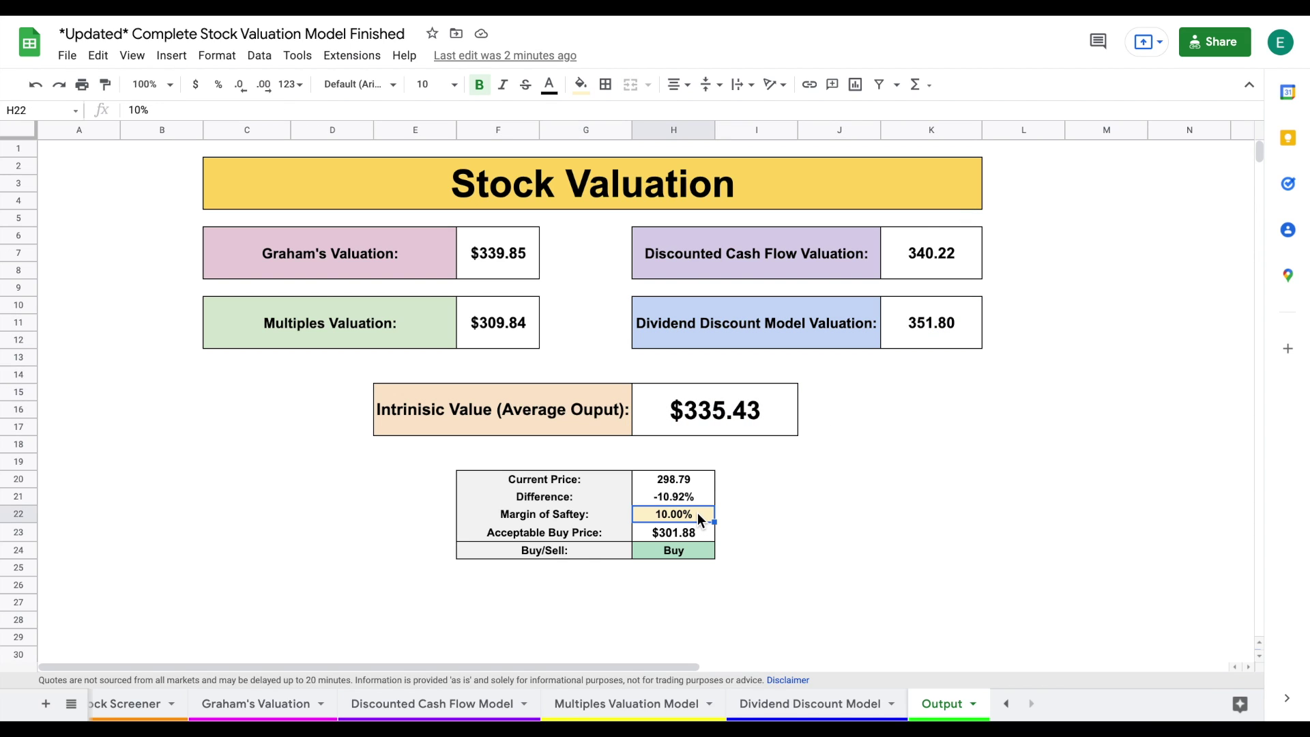
{"action": "key", "text": "Delete"}
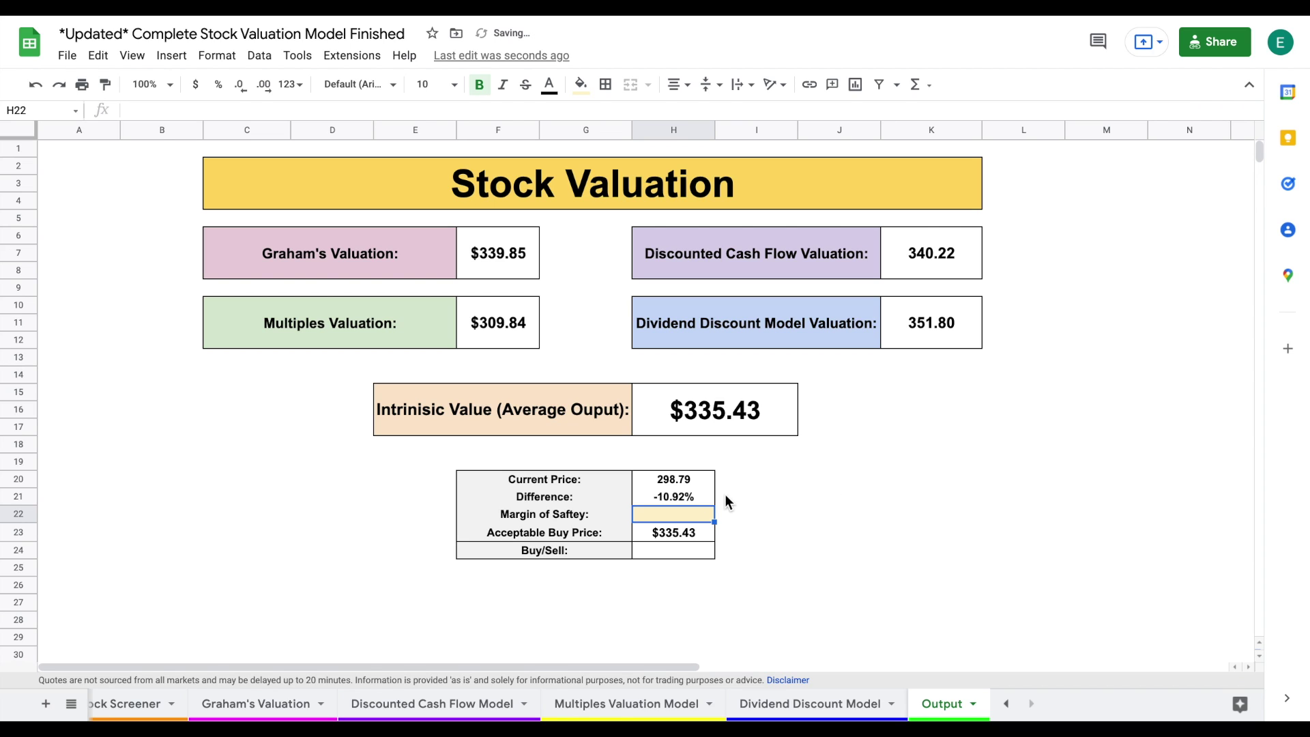